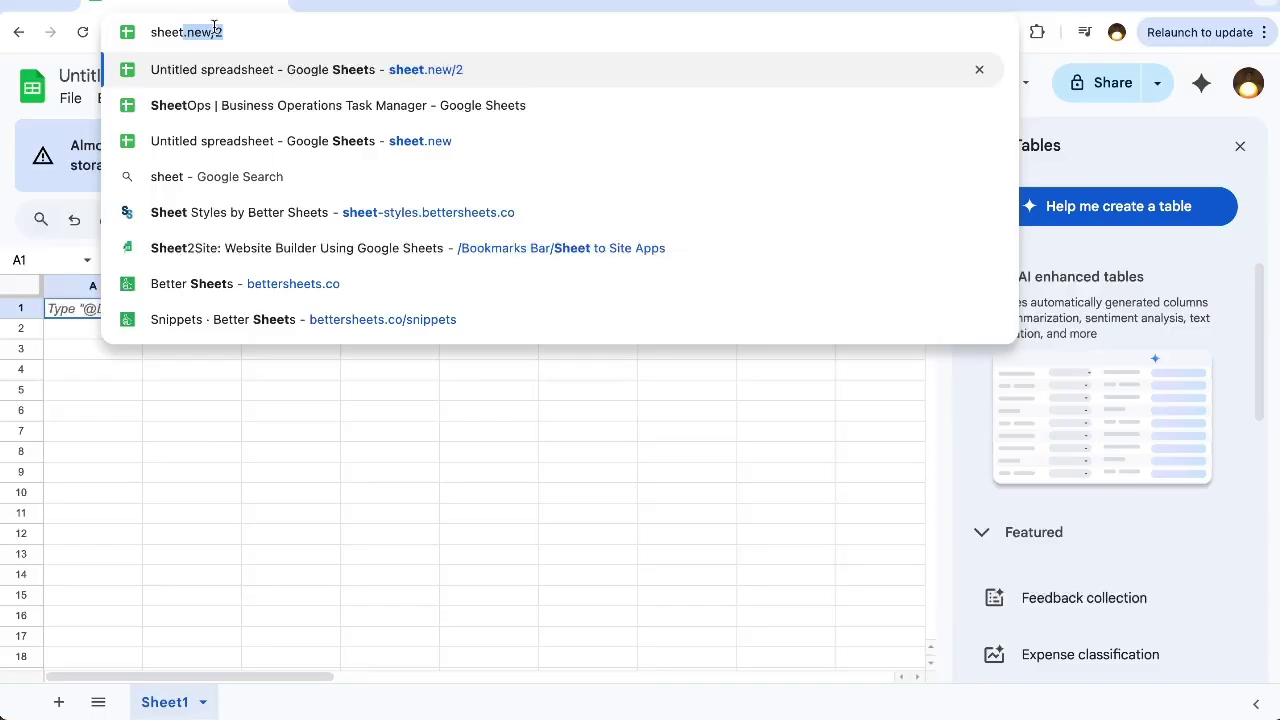
Create a new blank spreadsheet in the second Google account by going to the address sheet.new/2.
{"action": "type", "text": ".new/"}
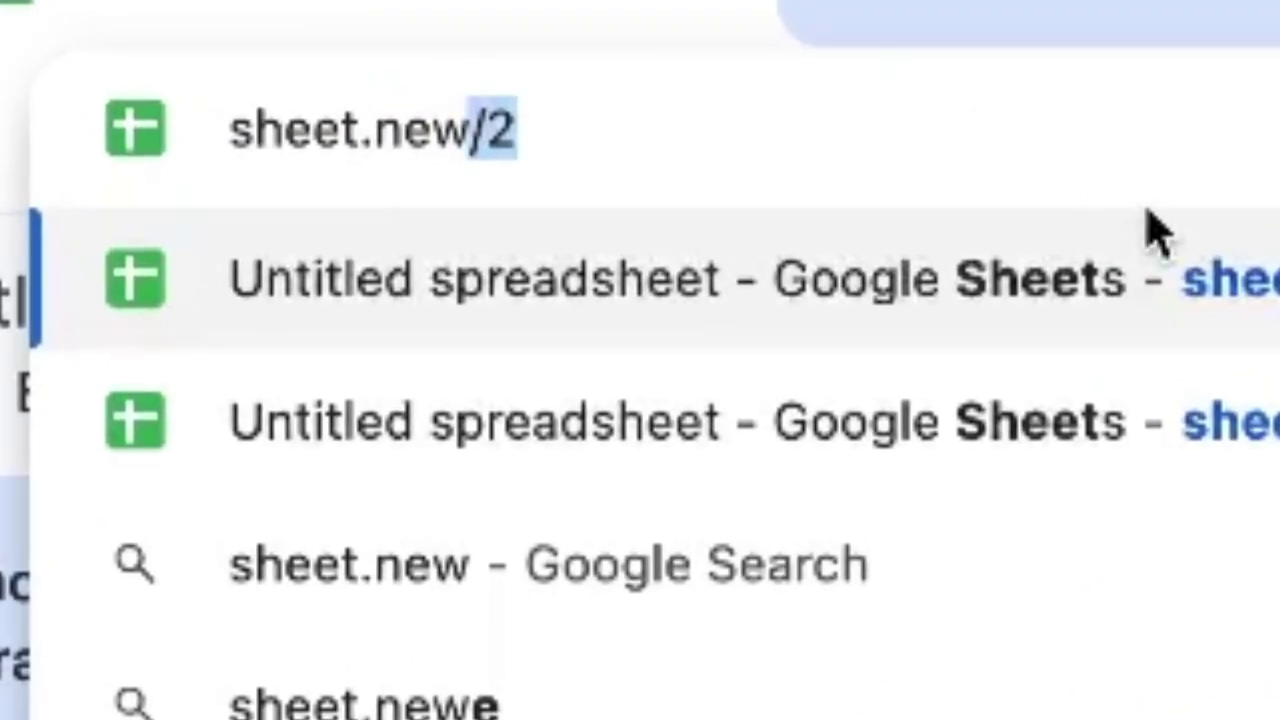
{"action": "type", "text": "2"}
{"action": "key", "text": "BackSpace"}
{"action": "type", "text": "3"}
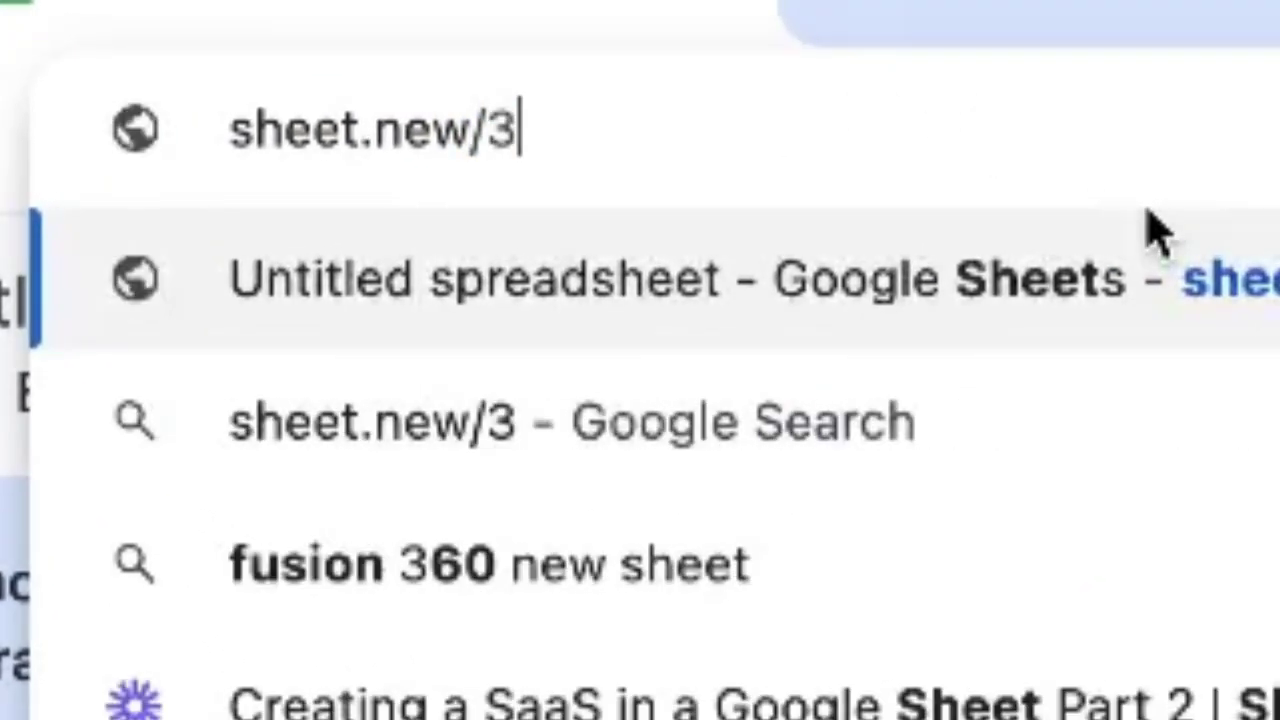
{"action": "key", "text": "BackSpace"}
{"action": "type", "text": "2"}
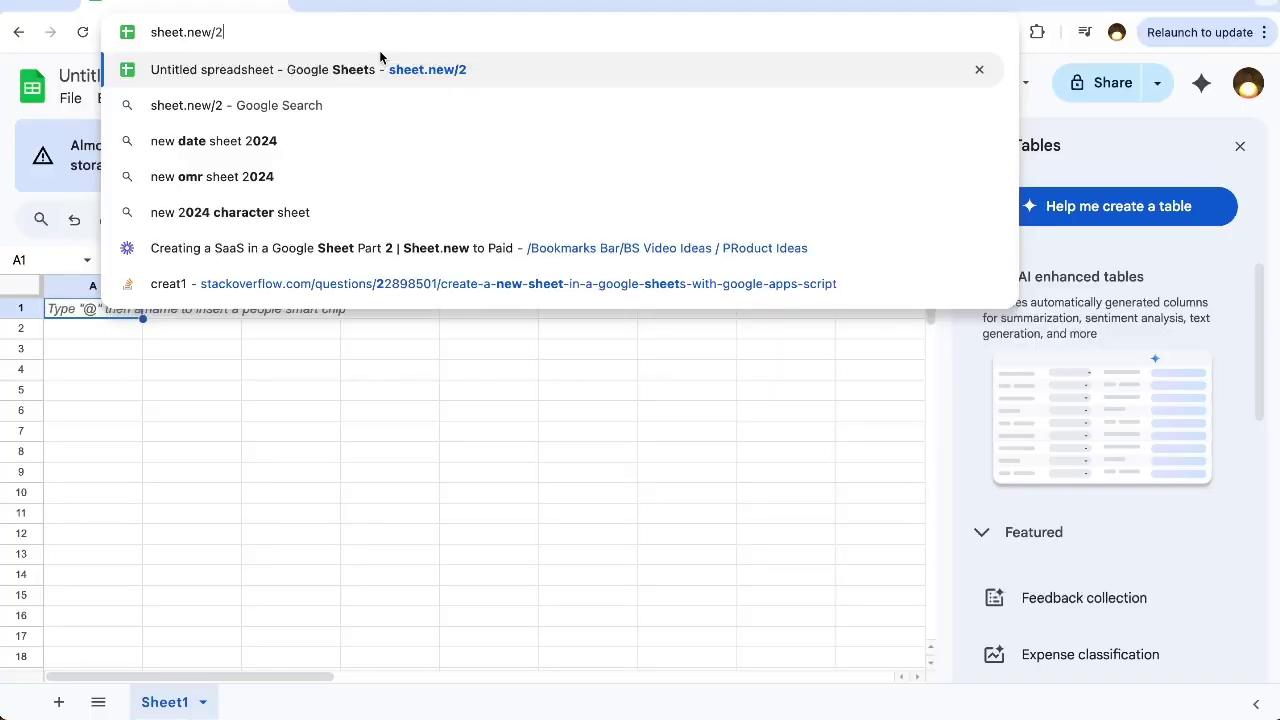
{"action": "key", "text": "Return"}
Enter the new-document address doc.new in the browser and replace it with slide.new.
{"action": "key", "text": "ctrl+l"}
{"action": "type", "text": "doc.ne"}
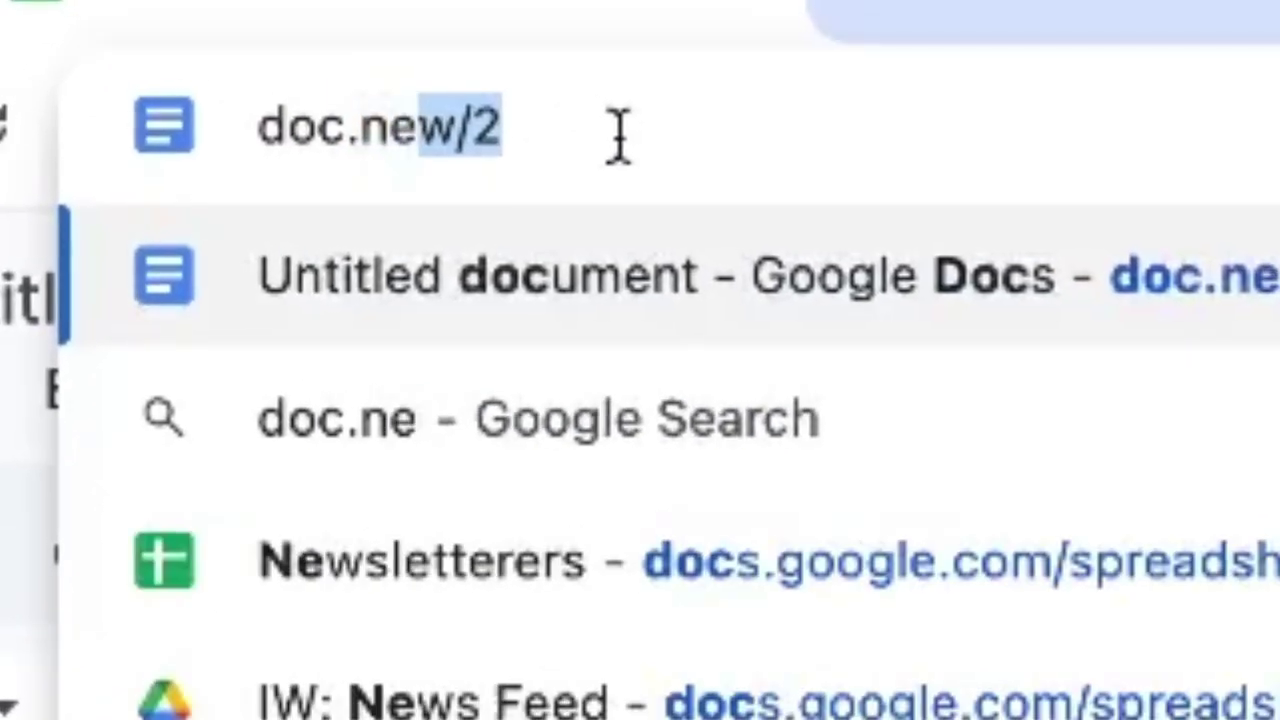
{"action": "type", "text": "w"}
{"action": "key", "text": "ctrl+a"}
{"action": "type", "text": "slide.new"}
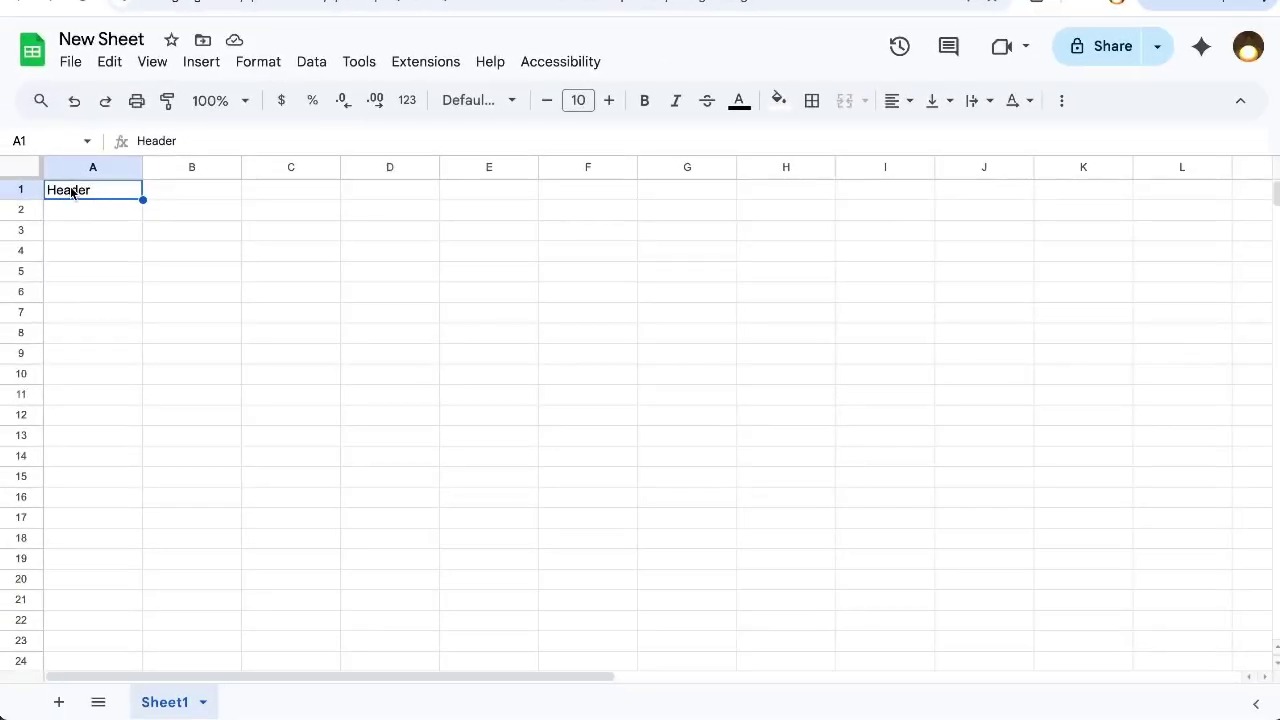
Freeze the header row, row 1, of the New Sheet spreadsheet.
{"action": "left_click", "coordinate": [152, 62]}
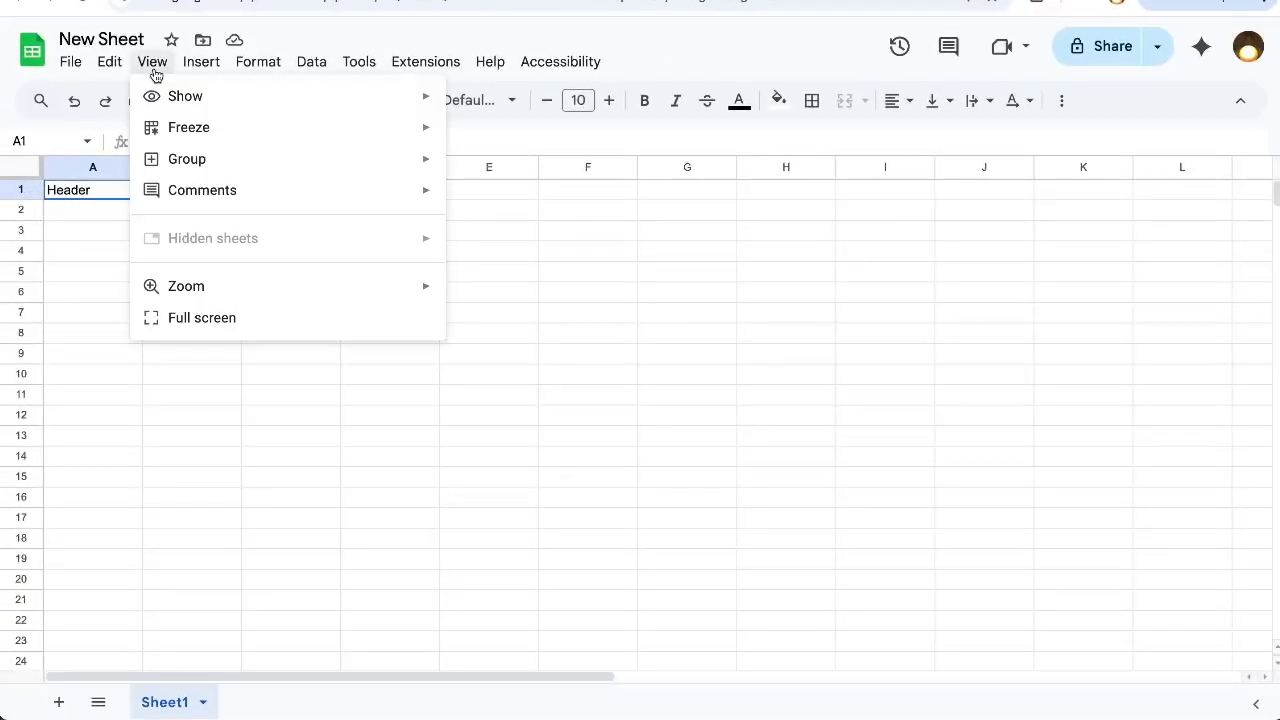
{"action": "mouse_move", "coordinate": [163, 128]}
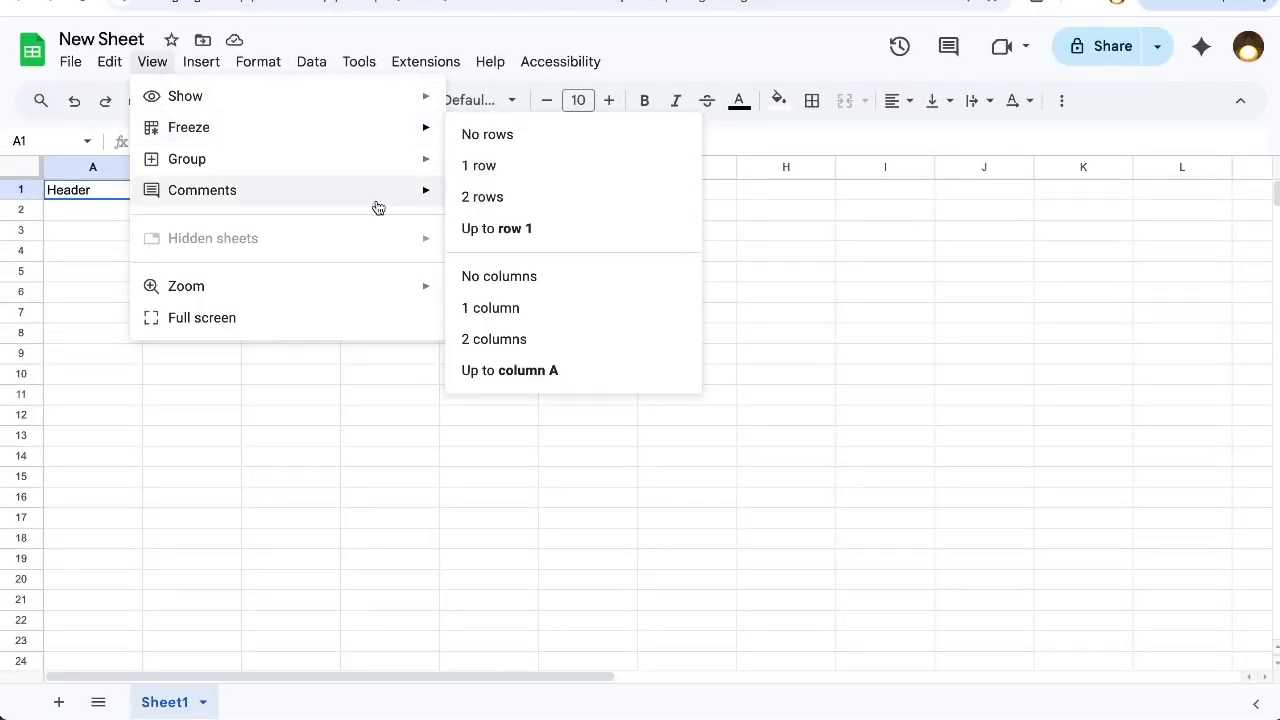
{"action": "left_click", "coordinate": [21, 197]}
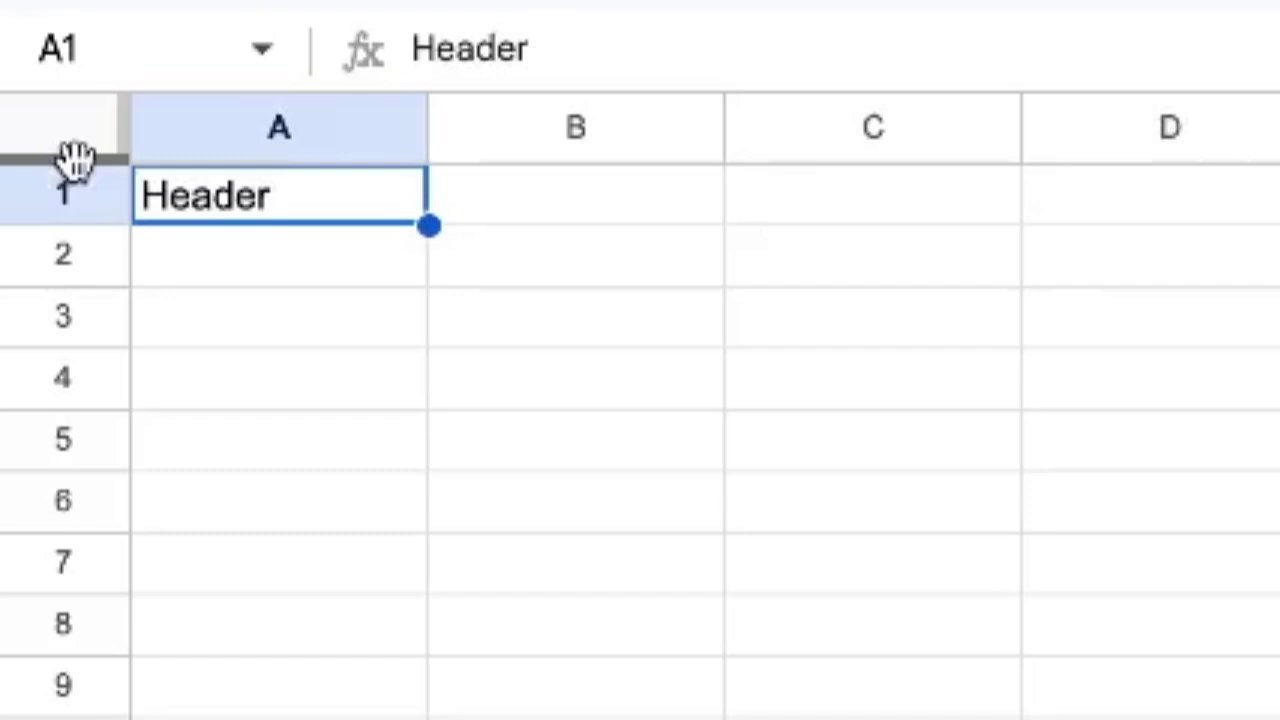
{"action": "left_click_drag", "start_coordinate": [77, 157], "coordinate": [80, 262]}
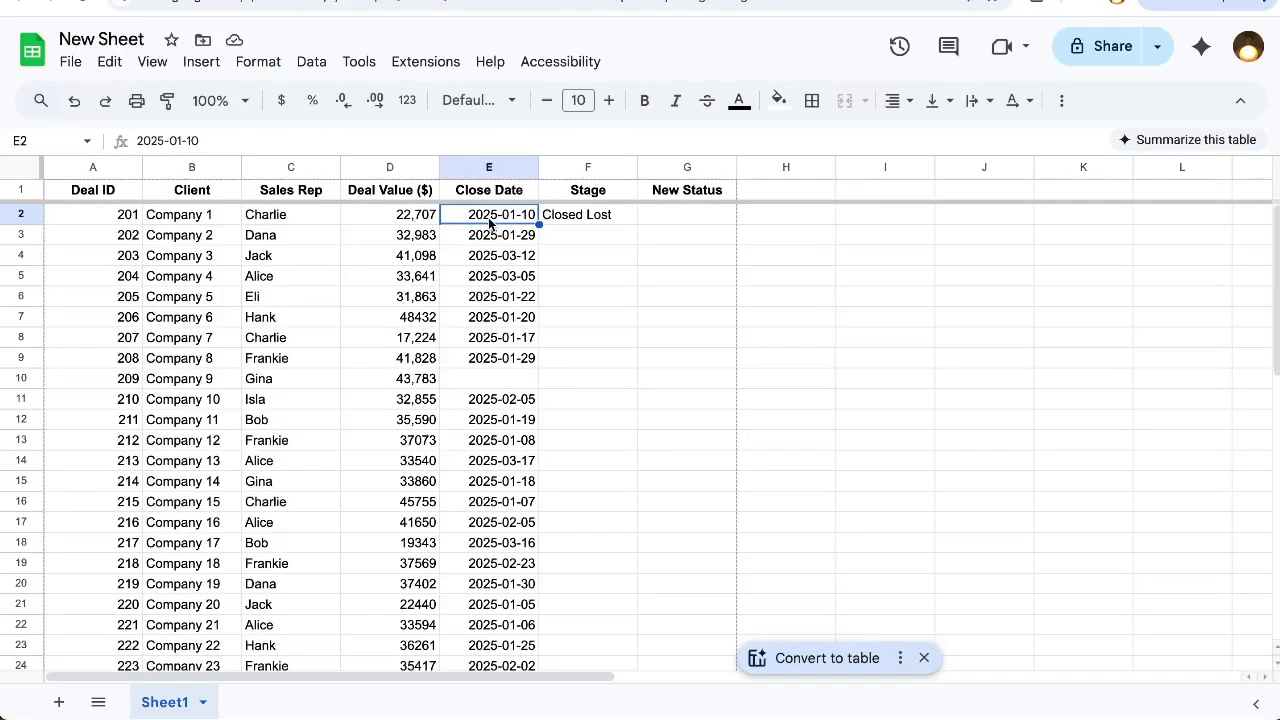
Jump down the Close Date column from E2 between the edges of its data blocks, past blank E10, to the last row.
{"action": "left_click_drag", "start_coordinate": [503, 217], "coordinate": [508, 361]}
{"action": "left_click", "coordinate": [508, 378]}
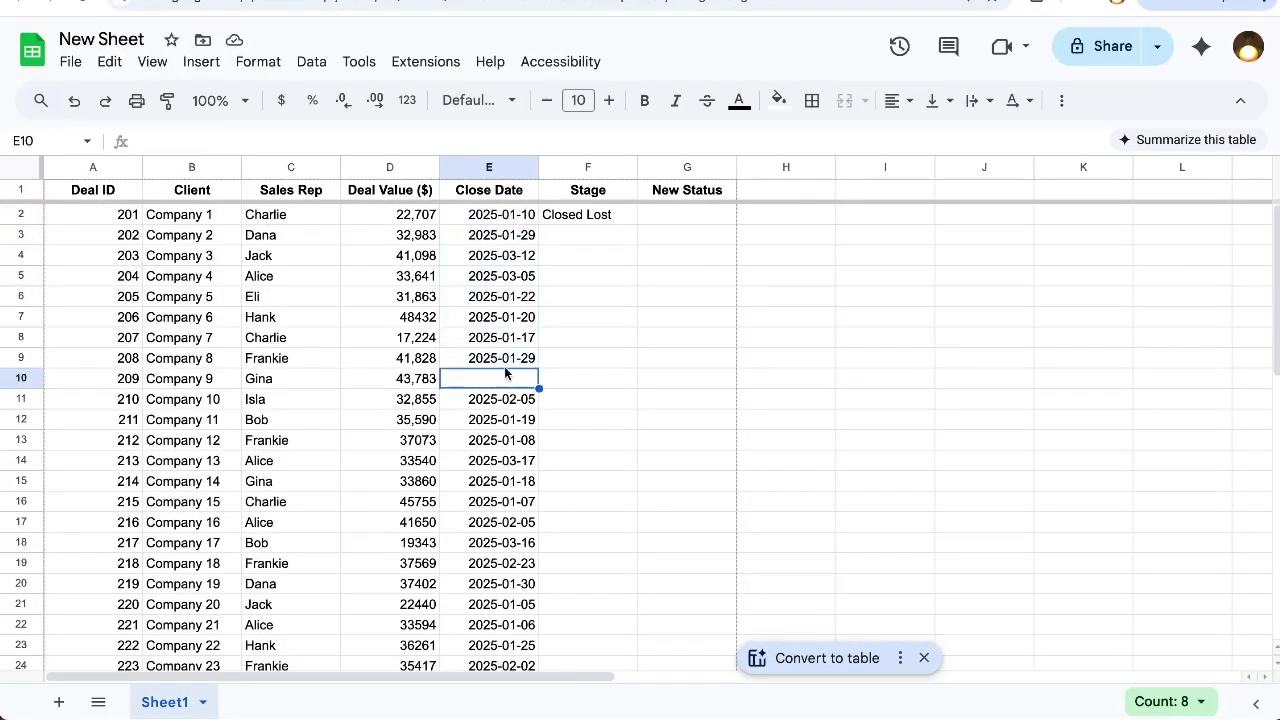
{"action": "left_click", "coordinate": [505, 217]}
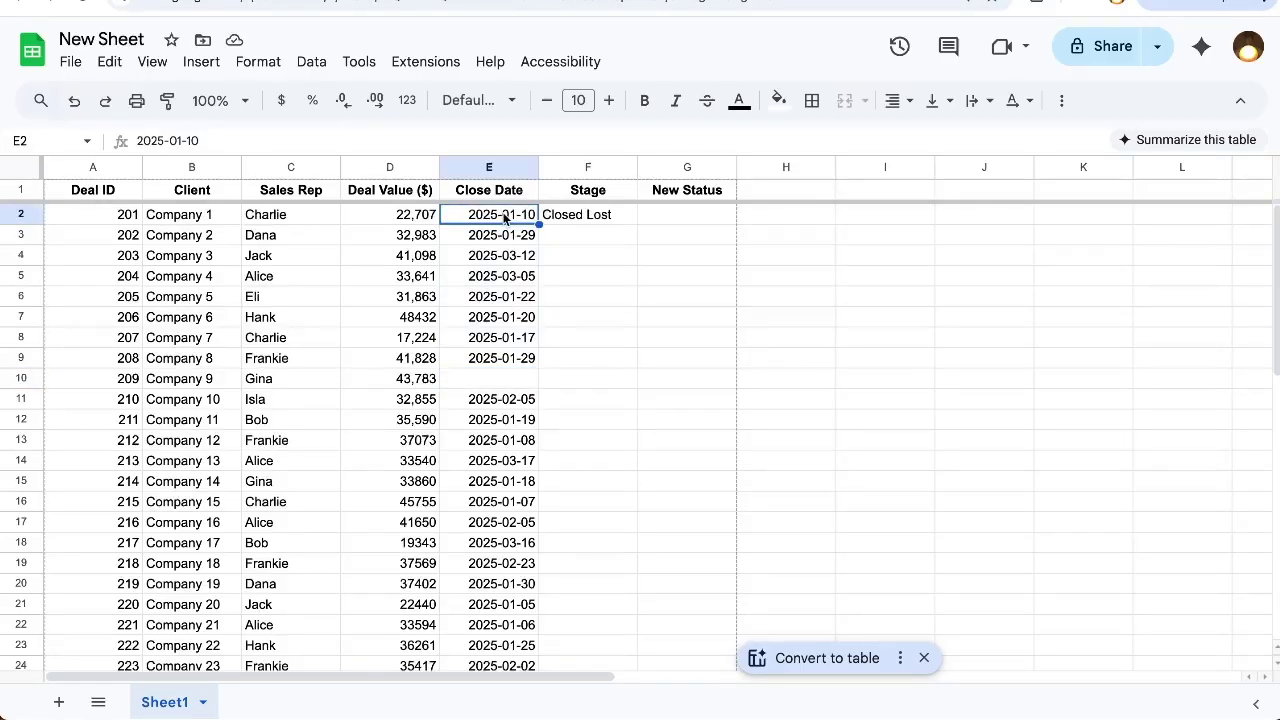
{"action": "key", "text": "ctrl+Down"}
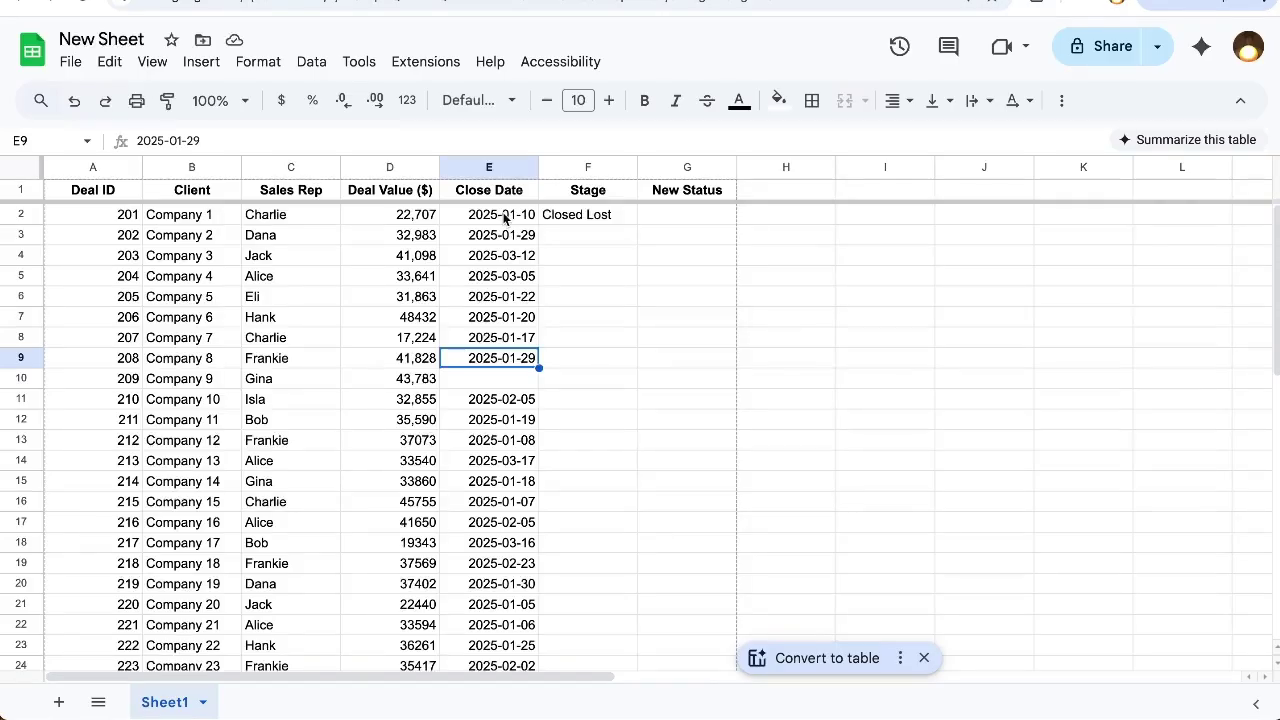
{"action": "left_click", "coordinate": [500, 440]}
{"action": "left_click", "coordinate": [512, 366]}
{"action": "key", "text": "ctrl+Down"}
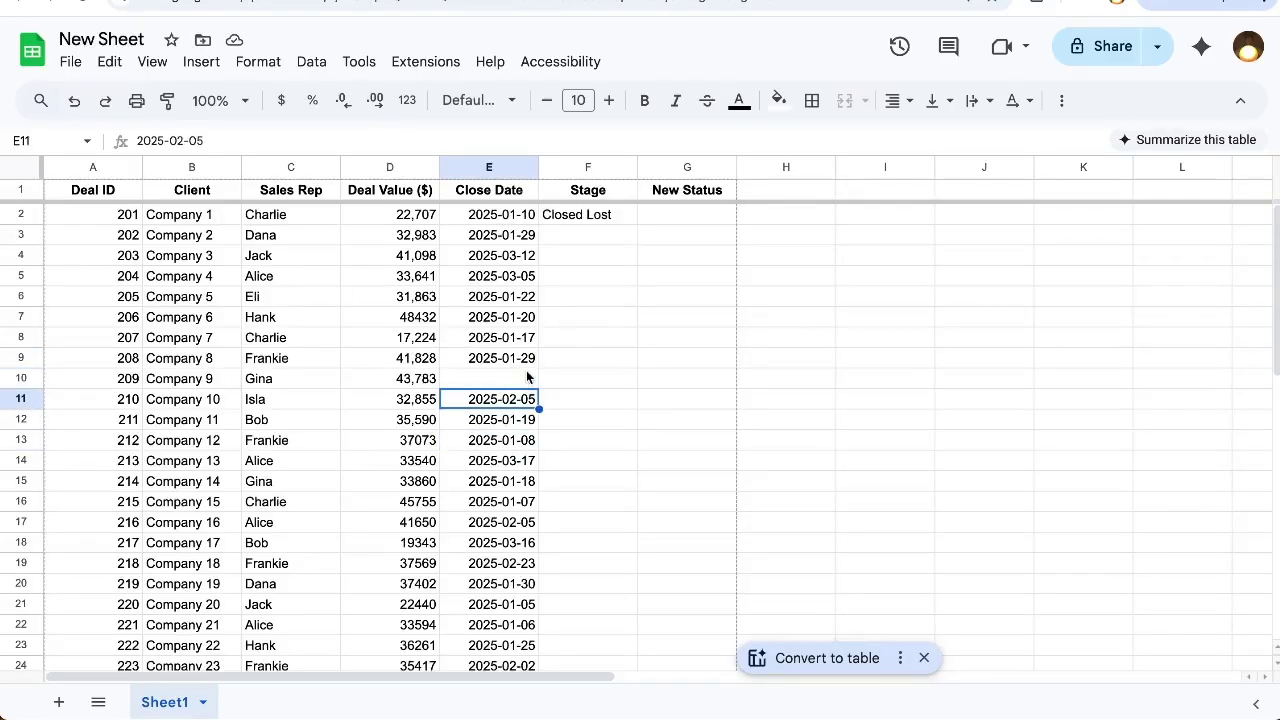
{"action": "left_click", "coordinate": [528, 376]}
{"action": "left_click", "coordinate": [507, 408]}
{"action": "key", "text": "ctrl+Down"}
{"action": "scroll", "coordinate": [486, 513], "scroll_direction": "down", "scroll_amount": 1}
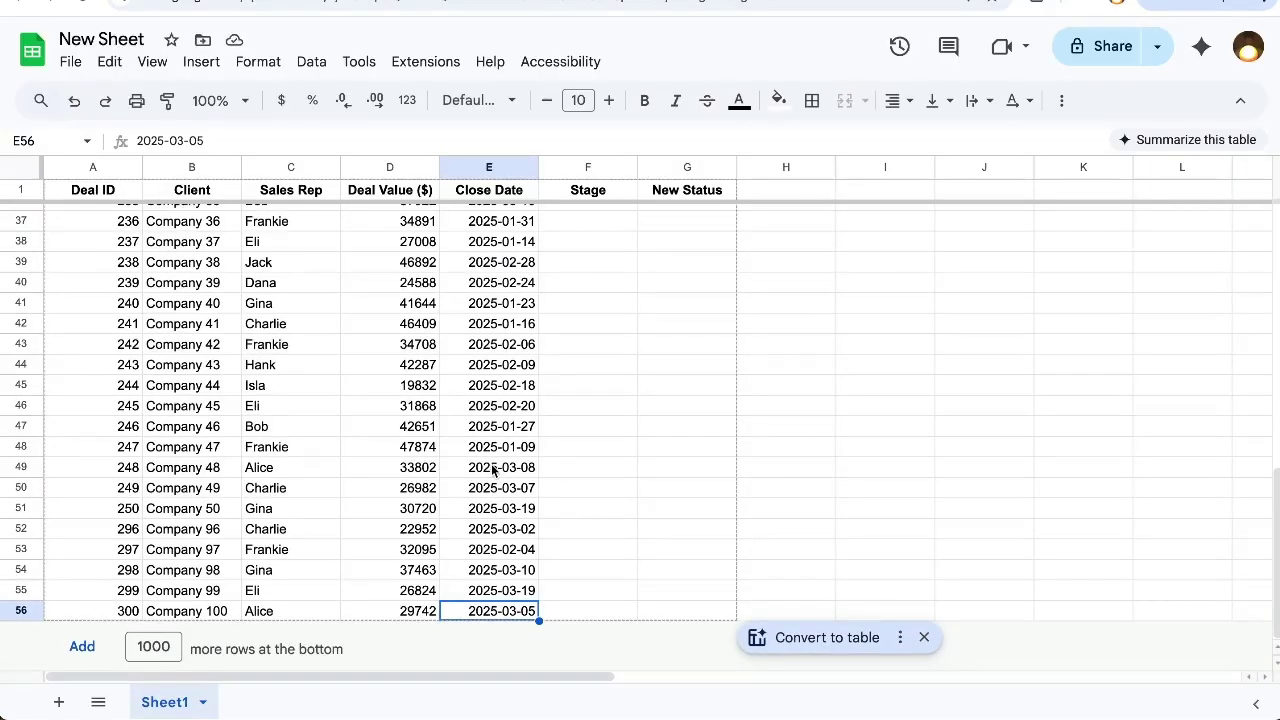
Jump back up the Close Date column from its last row to E2 and check it for gaps.
{"action": "key", "text": "ctrl+Up"}
{"action": "key", "text": "Up"}
{"action": "key", "text": "Up"}
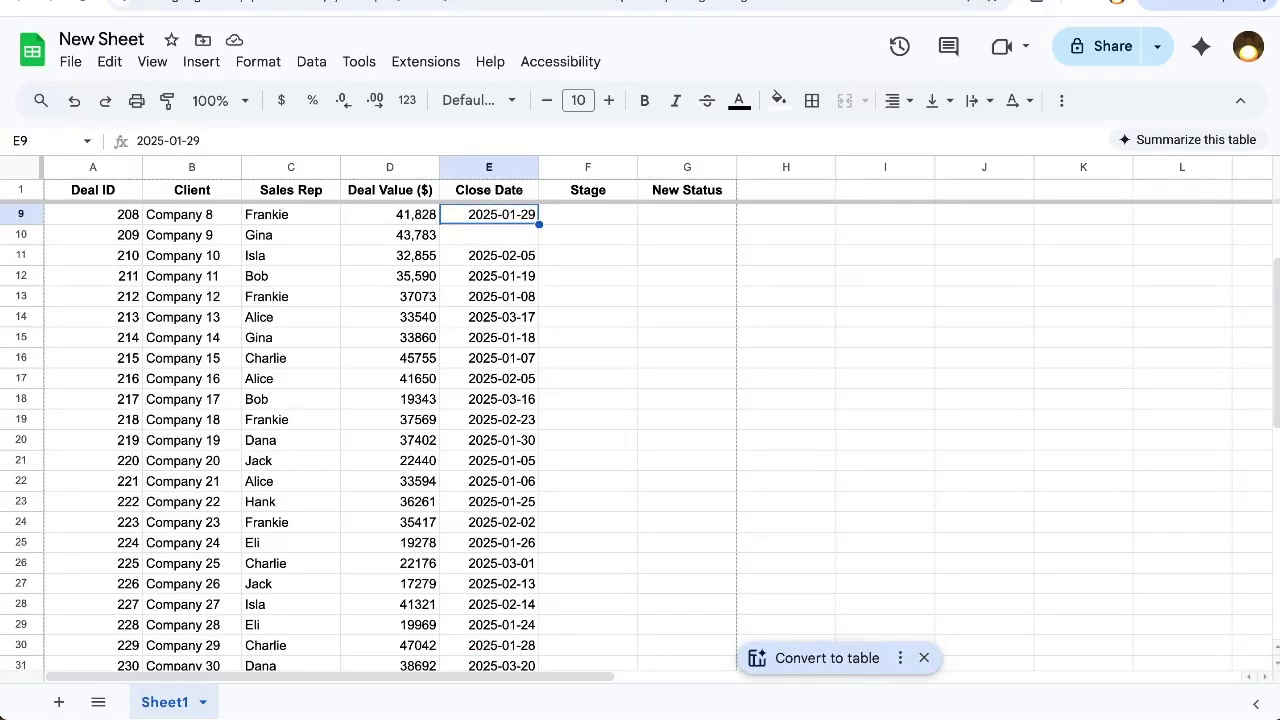
{"action": "scroll", "coordinate": [505, 540], "scroll_direction": "up", "scroll_amount": 3}
{"action": "scroll", "coordinate": [505, 540], "scroll_direction": "down", "scroll_amount": 12}
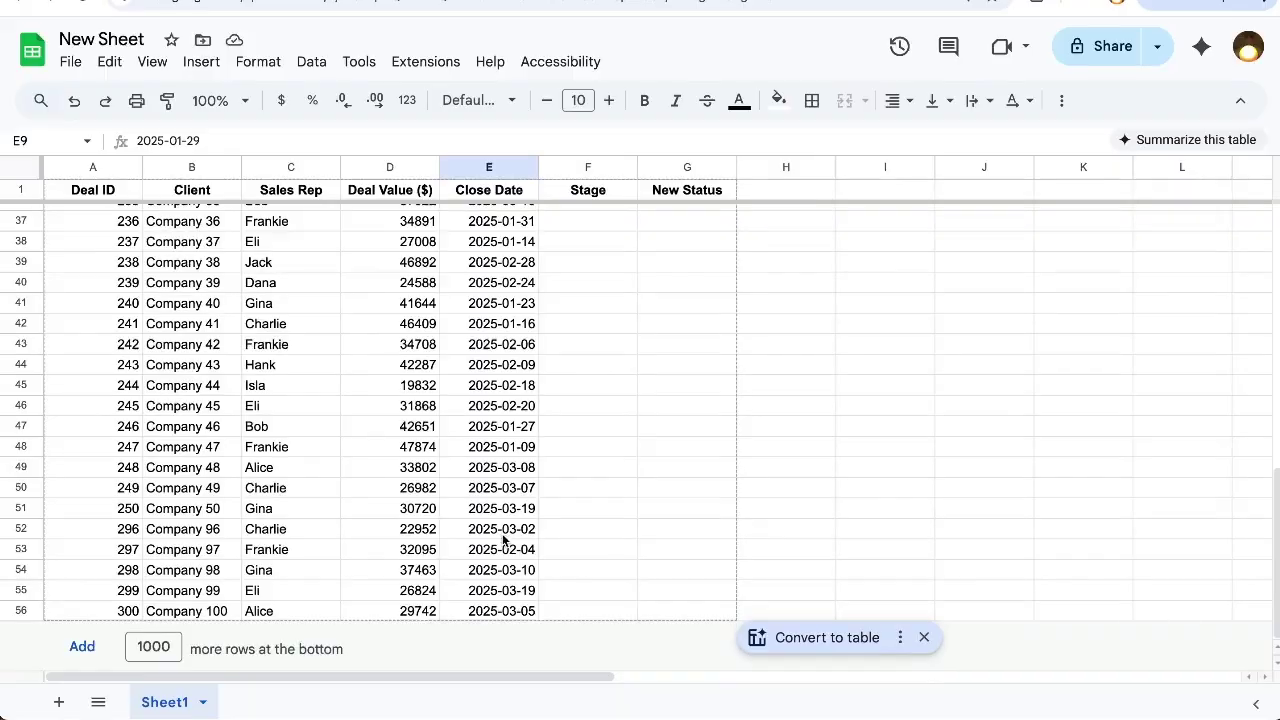
{"action": "scroll", "coordinate": [503, 540], "scroll_direction": "up", "scroll_amount": 10}
{"action": "key", "text": "ctrl+Up"}
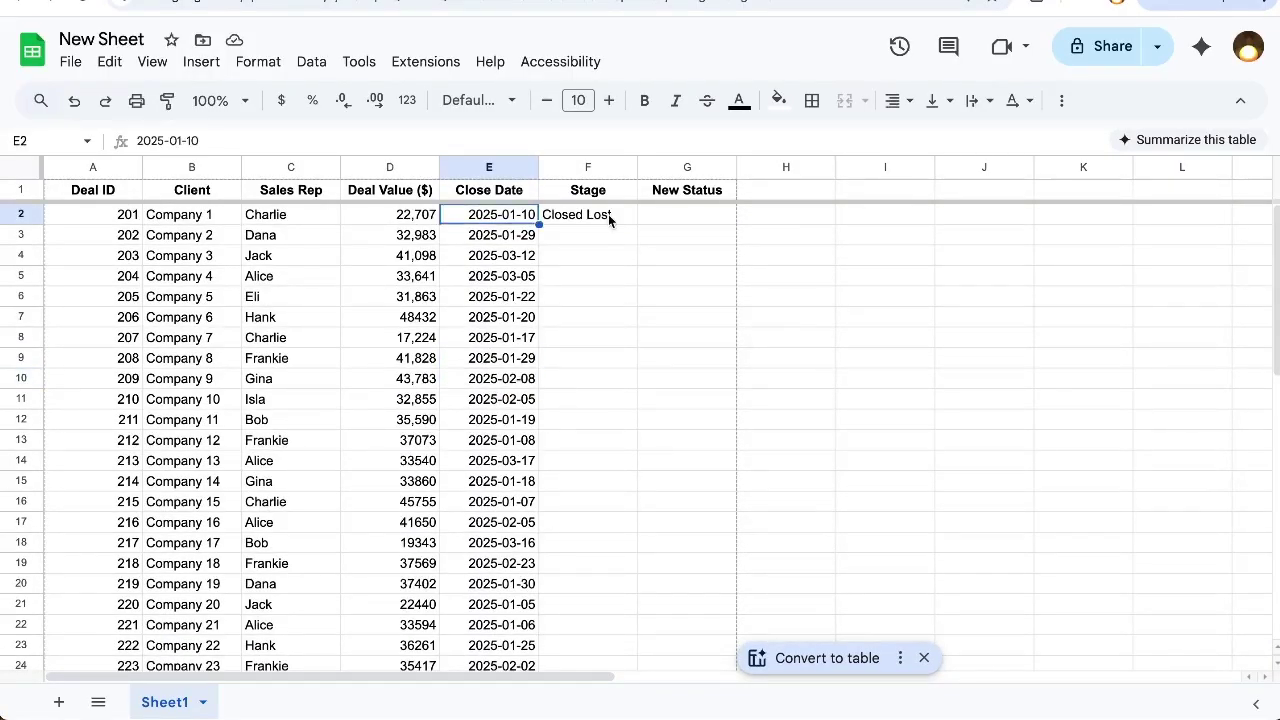
Fill the Stage value Closed Lost from F2 down to the last data row.
{"action": "left_click", "coordinate": [608, 214]}
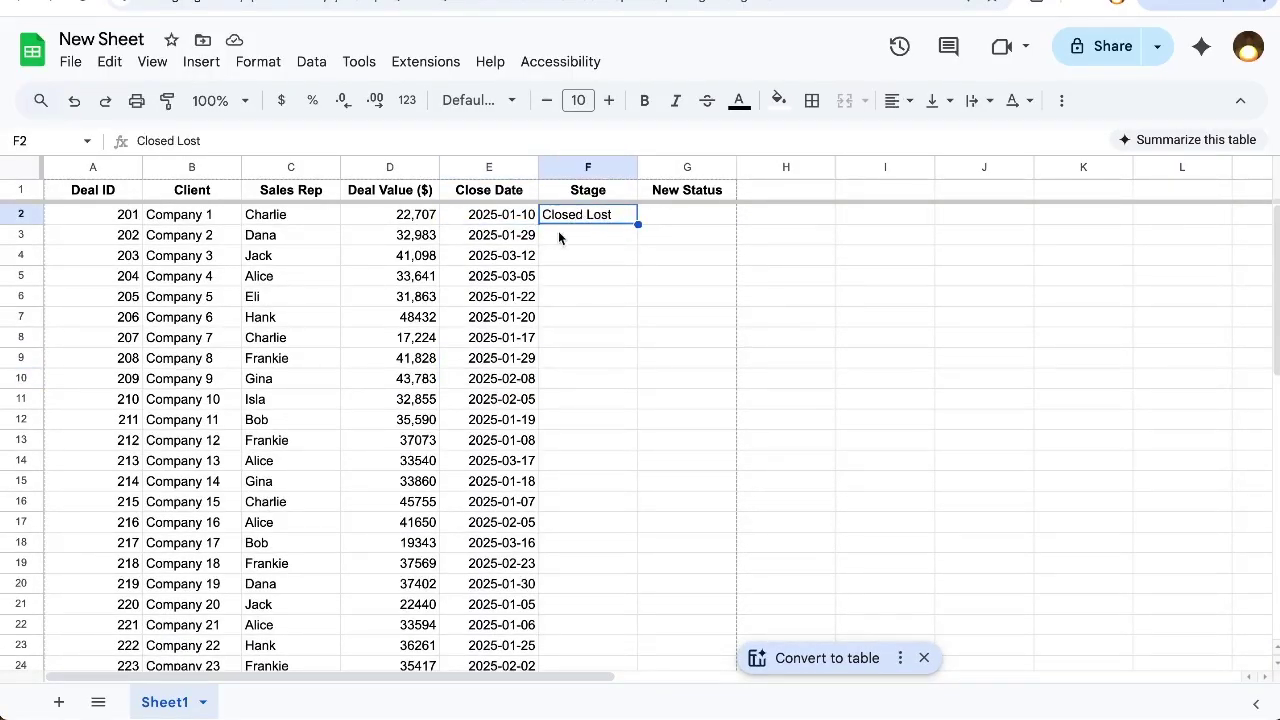
{"action": "left_click_drag", "start_coordinate": [575, 228], "coordinate": [594, 680]}
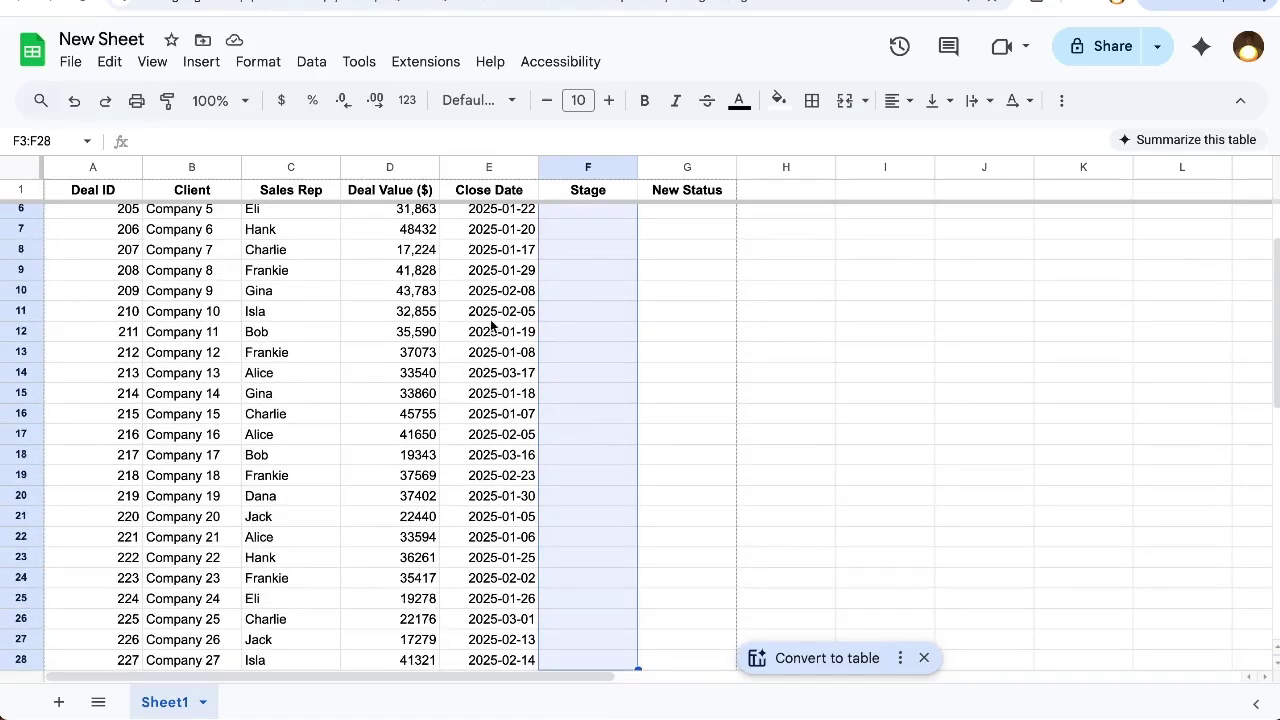
{"action": "scroll", "coordinate": [491, 300], "scroll_direction": "up", "scroll_amount": 3}
{"action": "left_click", "coordinate": [512, 214]}
{"action": "left_click_drag", "start_coordinate": [512, 220], "coordinate": [512, 419]}
{"action": "left_click", "coordinate": [608, 195]}
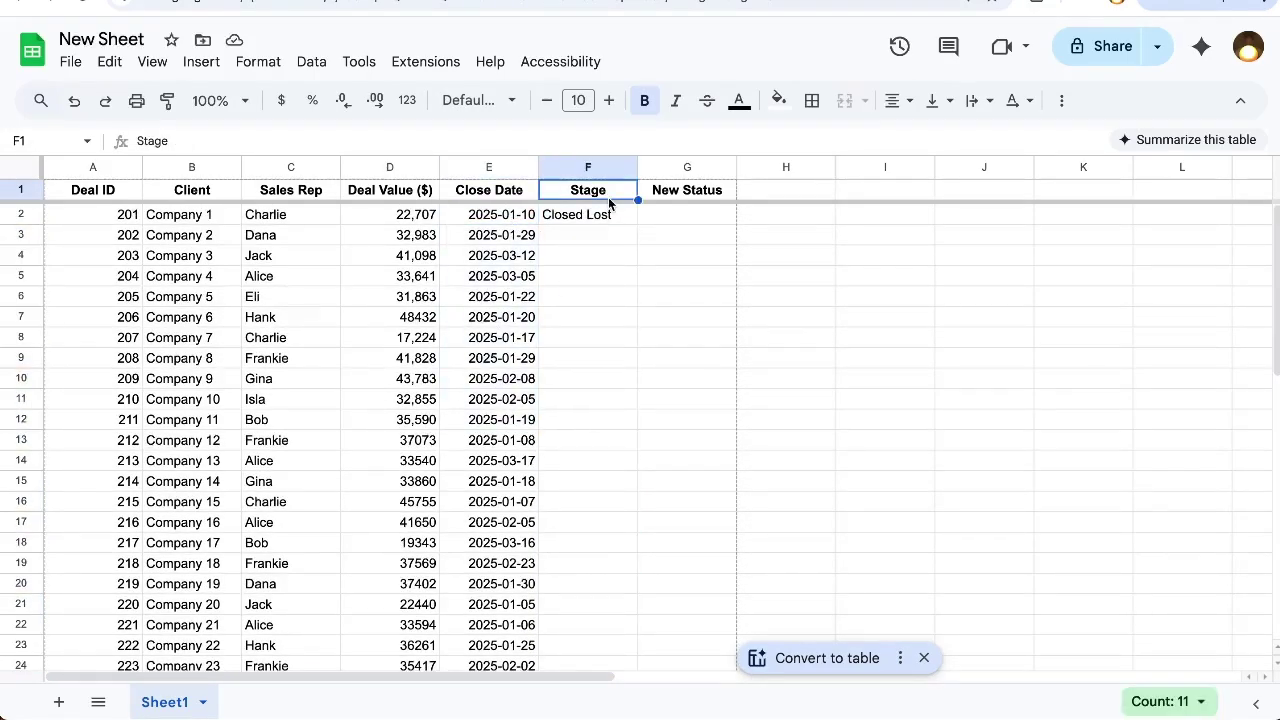
{"action": "left_click", "coordinate": [606, 215]}
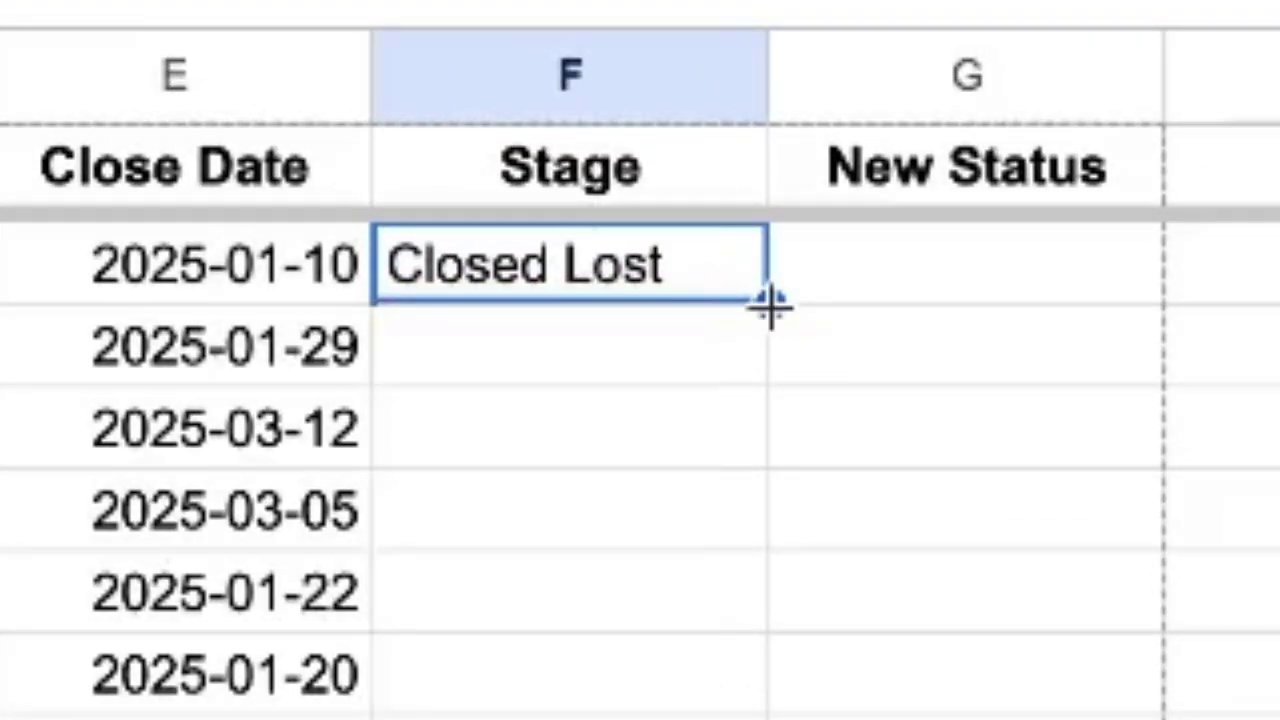
{"action": "double_click", "coordinate": [767, 305]}
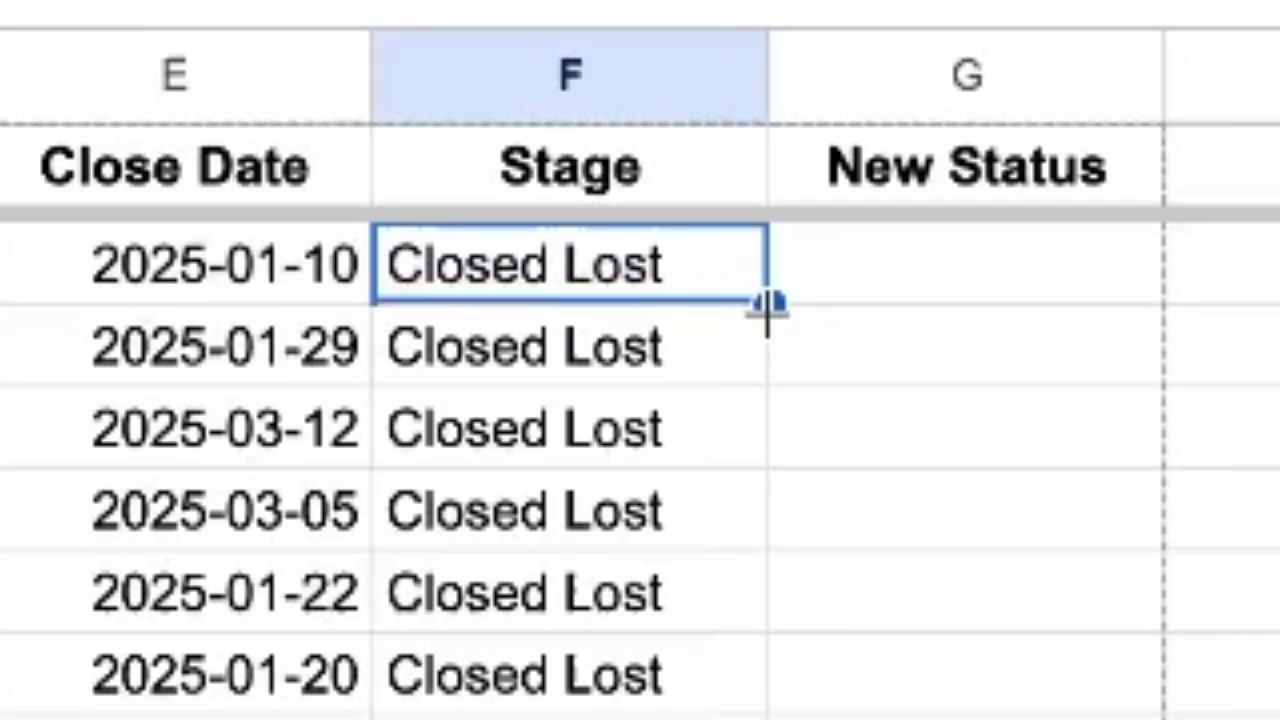
{"action": "left_click", "coordinate": [704, 448]}
{"action": "scroll", "coordinate": [615, 355], "scroll_direction": "down", "scroll_amount": 10}
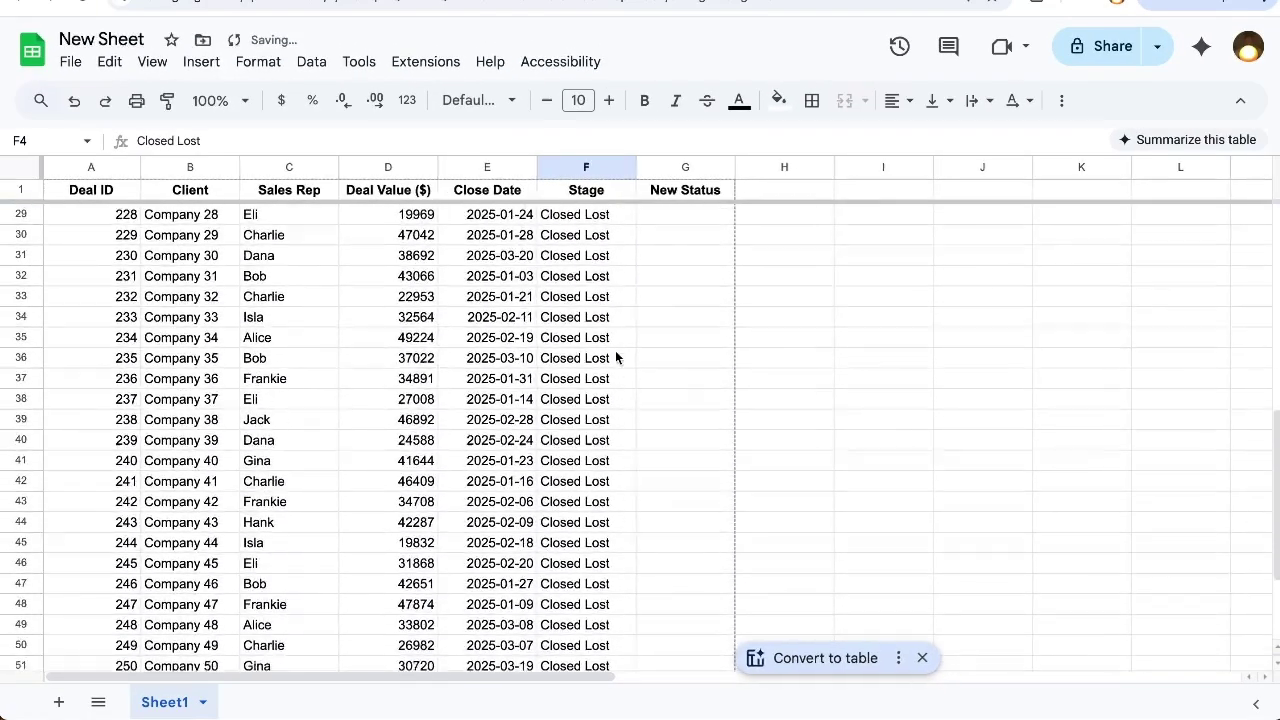
{"action": "scroll", "coordinate": [615, 355], "scroll_direction": "up", "scroll_amount": 12}
{"action": "left_click_drag", "start_coordinate": [585, 214], "coordinate": [585, 445]}
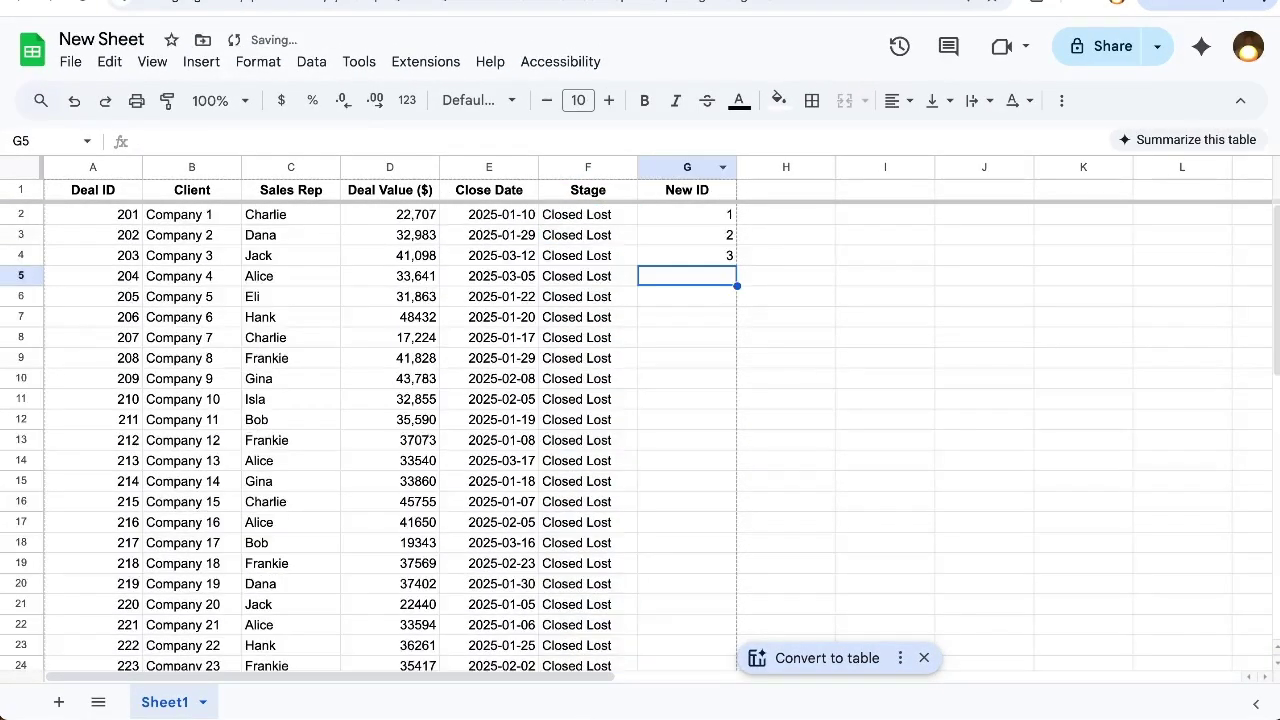
Extend the New ID series 1, 2, 3 from G2:G4 down the column, and undo the fill.
{"action": "left_click_drag", "start_coordinate": [709, 214], "coordinate": [712, 253]}
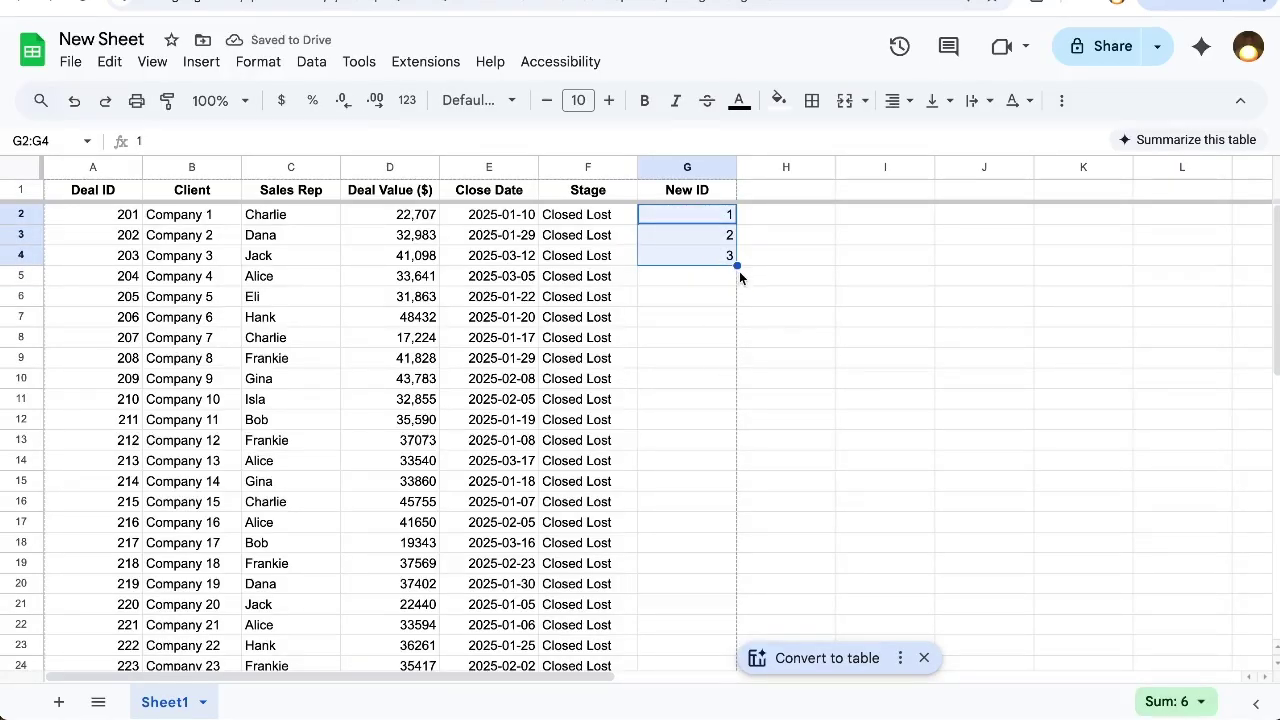
{"action": "double_click", "coordinate": [736, 263]}
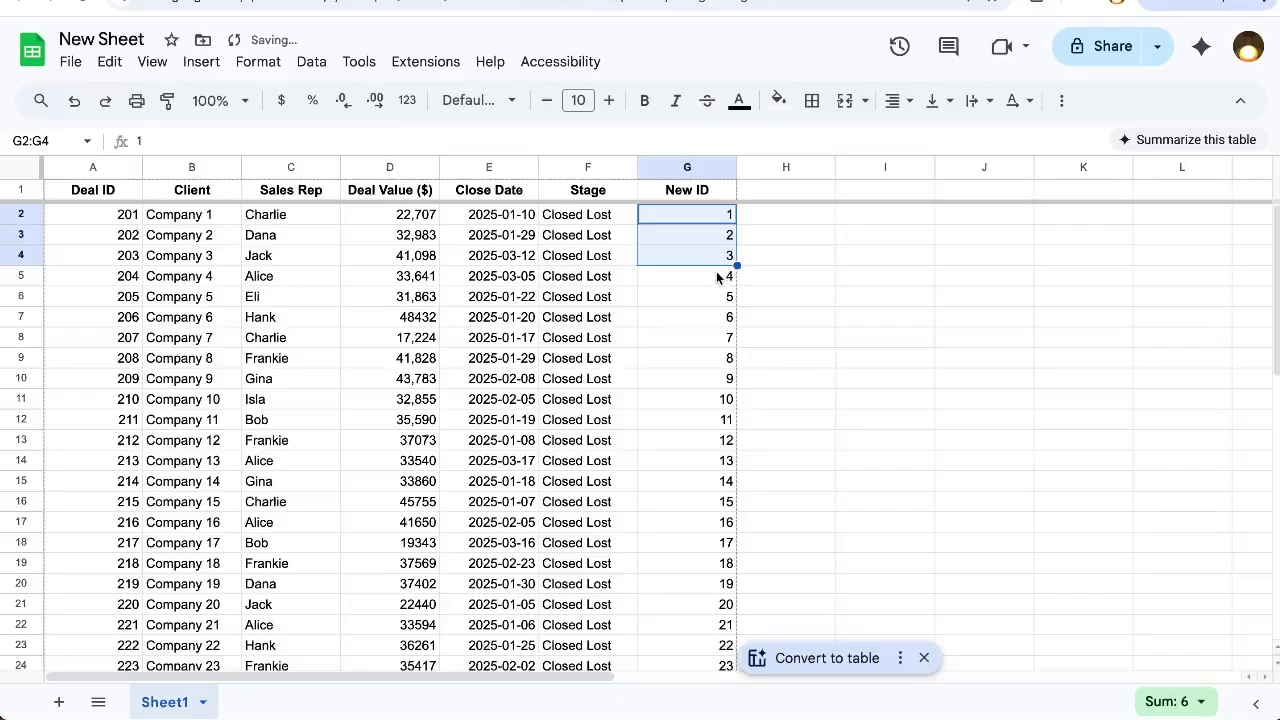
{"action": "left_click_drag", "start_coordinate": [717, 277], "coordinate": [692, 478]}
{"action": "key", "text": "ctrl+z"}
Extend the odd-number New ID series 1, 3, 5, 7 from G2:G5 down the column.
{"action": "left_click", "coordinate": [724, 215]}
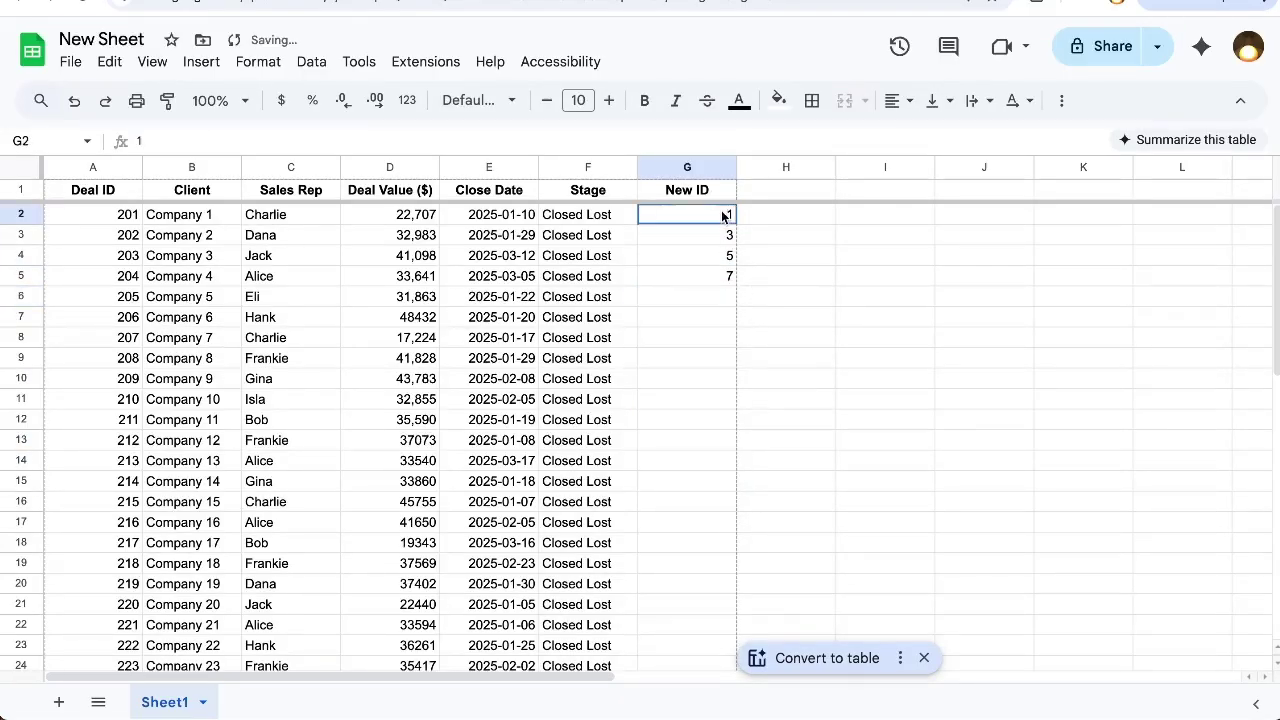
{"action": "left_click_drag", "start_coordinate": [724, 215], "coordinate": [718, 610]}
{"action": "double_click", "coordinate": [736, 286]}
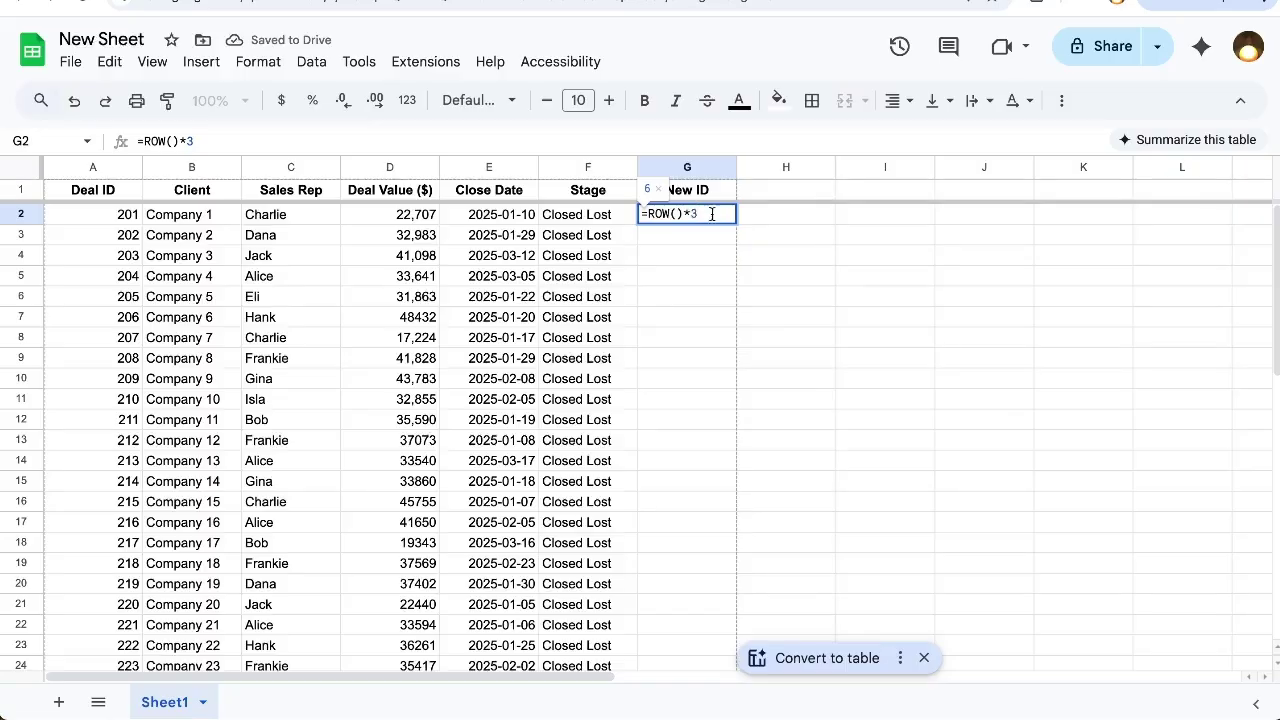
Enter the formula =ROW()*3 in G2 and fill it down the New ID column.
{"action": "key", "text": "Return"}
{"action": "double_click", "coordinate": [707, 220]}
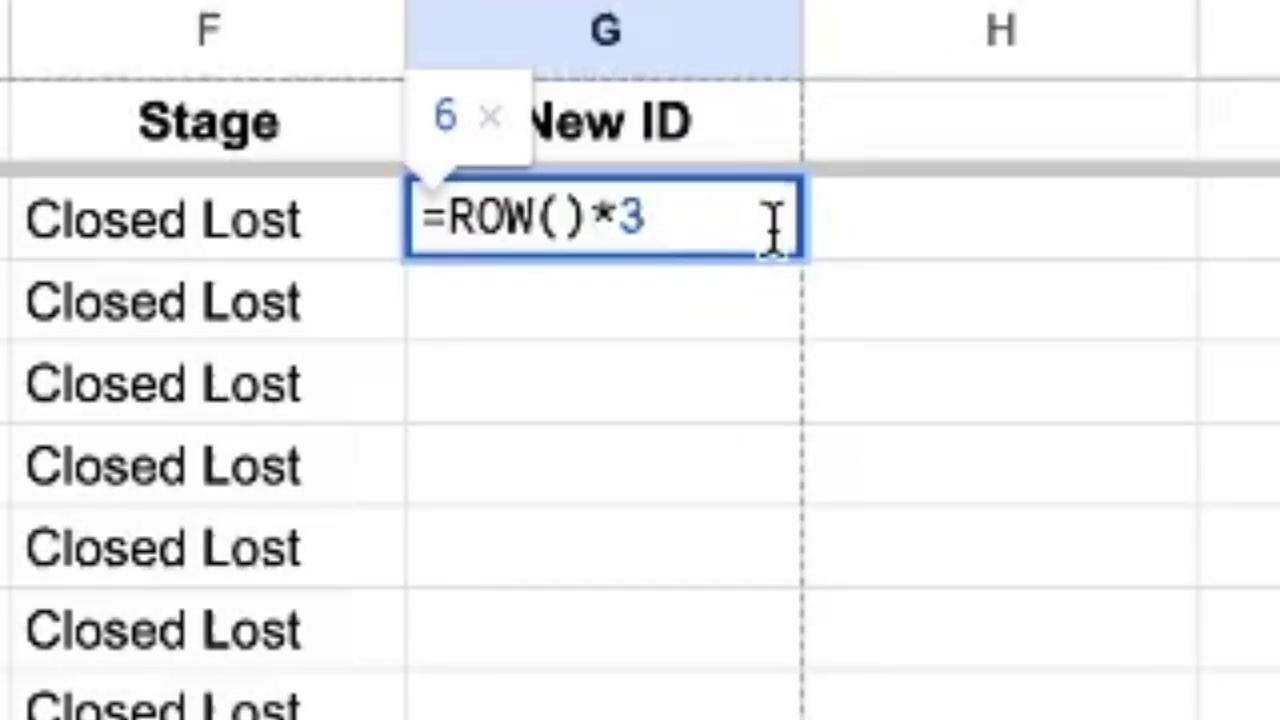
{"action": "key", "text": "Escape"}
{"action": "double_click", "coordinate": [804, 257]}
{"action": "left_click_drag", "start_coordinate": [720, 235], "coordinate": [720, 580]}
Select the whole Deal Value column and view its sum, average, minimum, maximum and counts.
{"action": "left_click", "coordinate": [390, 167]}
{"action": "left_click", "coordinate": [400, 236]}
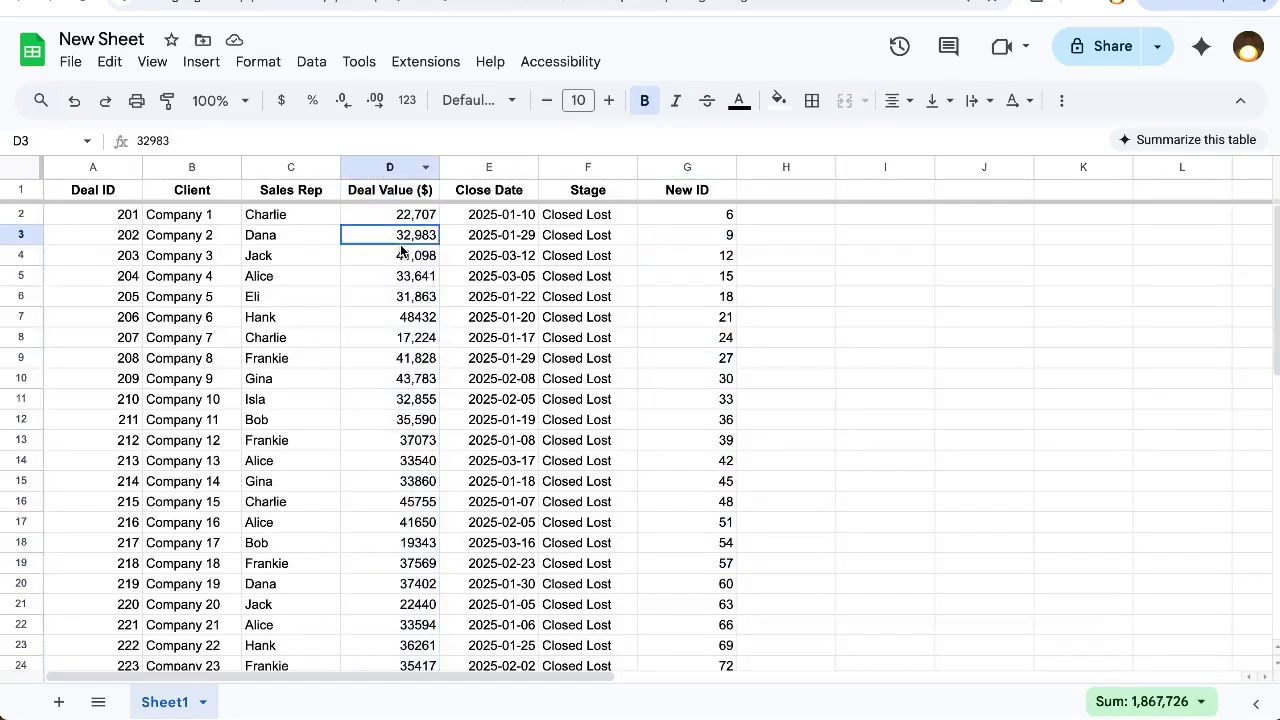
{"action": "key", "text": "ctrl+space"}
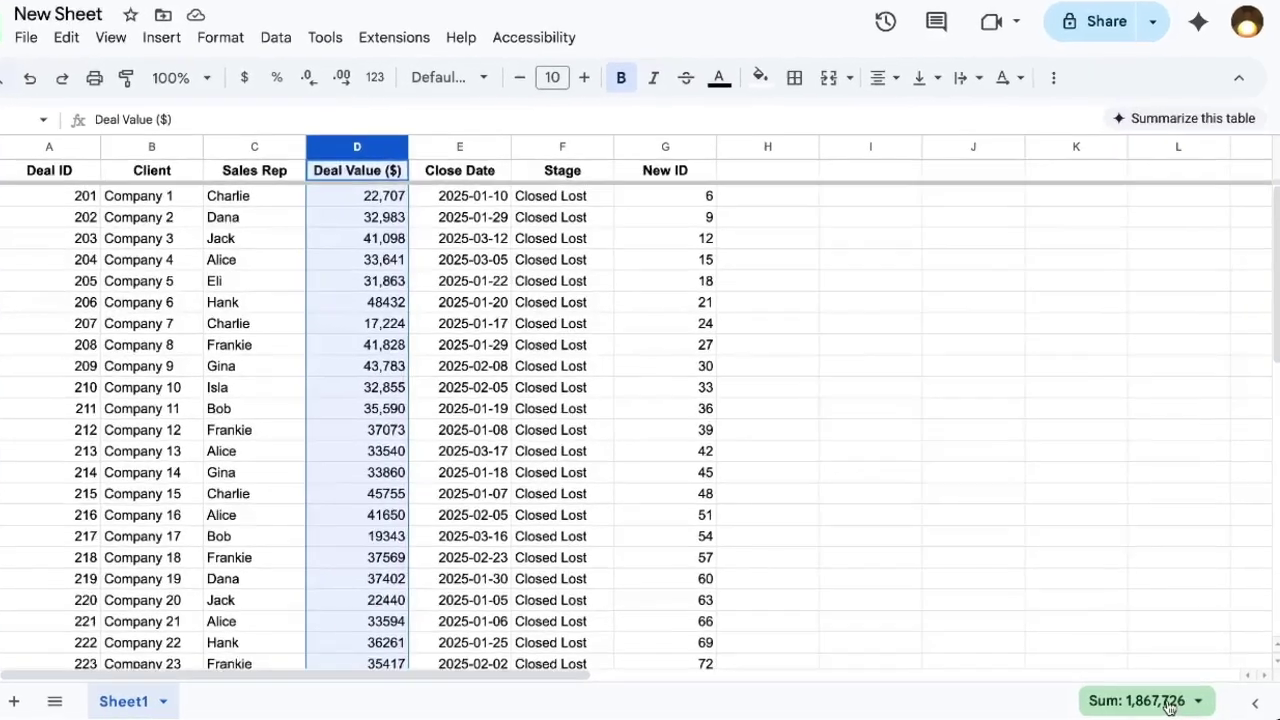
{"action": "left_click", "coordinate": [1188, 707]}
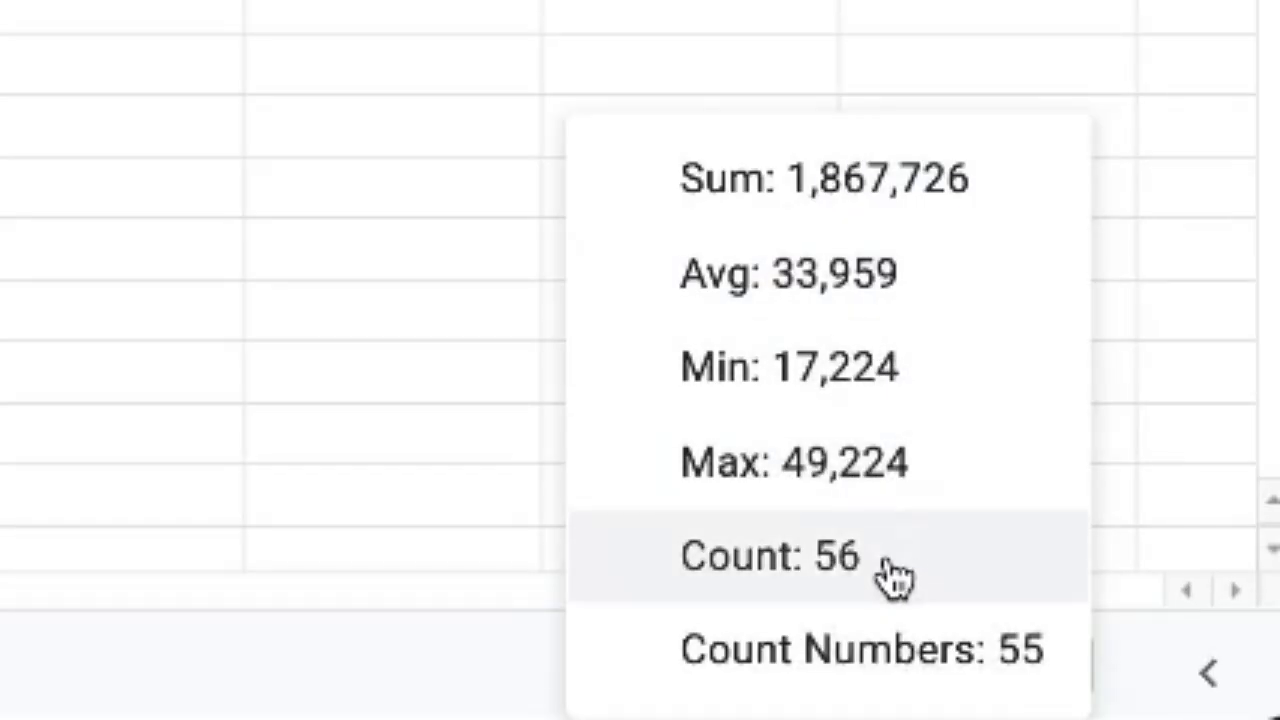
Enter "not a number" in D7 and add a data validation rule to the Deal Value column requiring values greater than 0.
{"action": "left_click", "coordinate": [387, 312]}
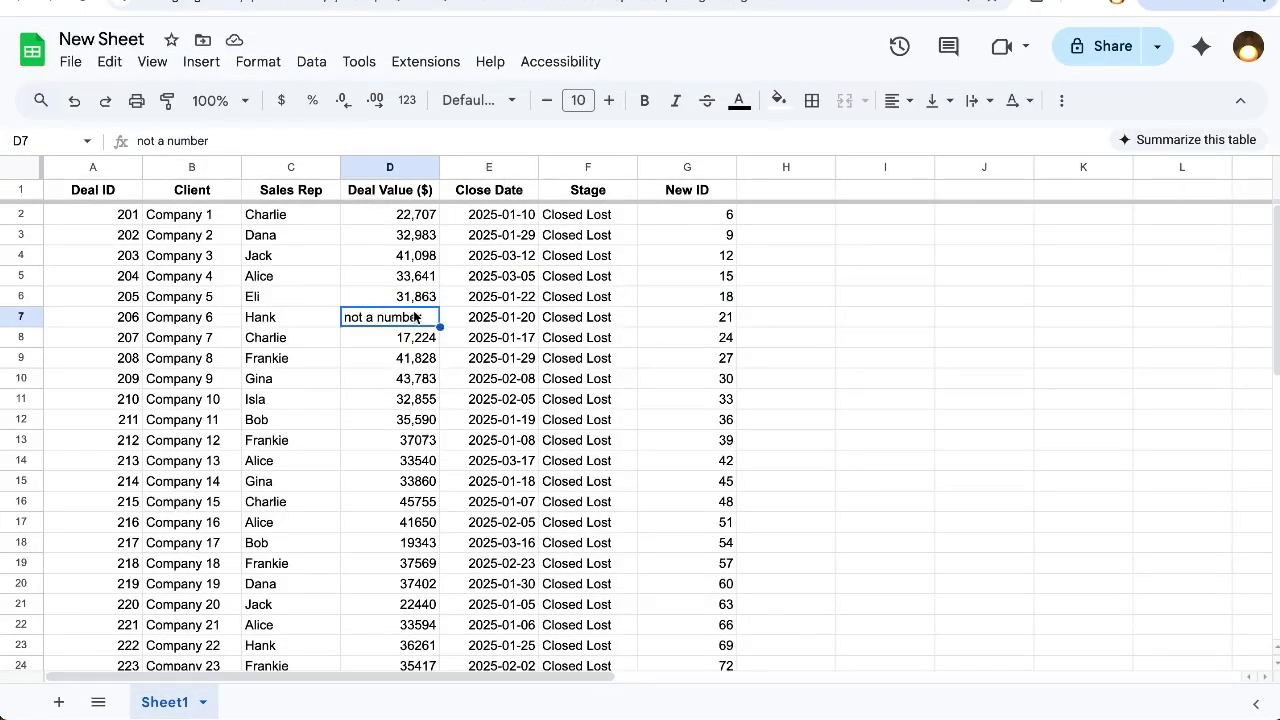
{"action": "left_click", "coordinate": [390, 170]}
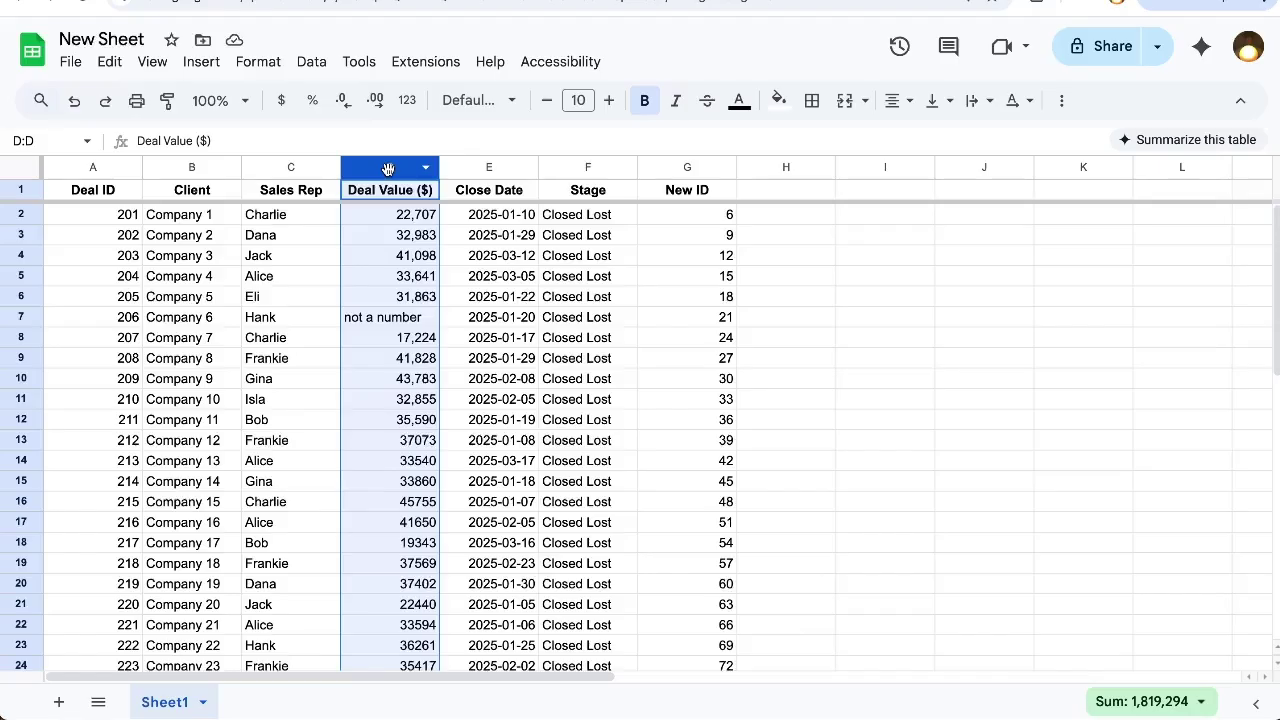
{"action": "right_click", "coordinate": [388, 169]}
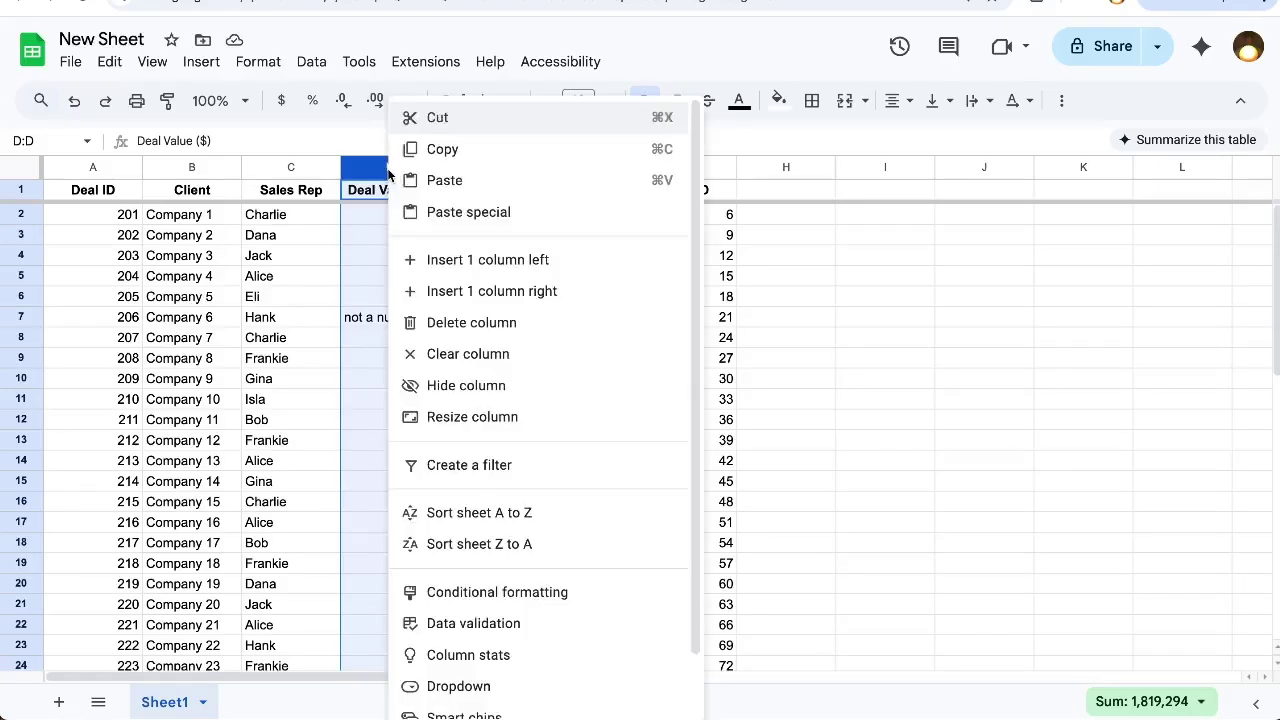
{"action": "left_click", "coordinate": [491, 627]}
{"action": "left_click", "coordinate": [1163, 170]}
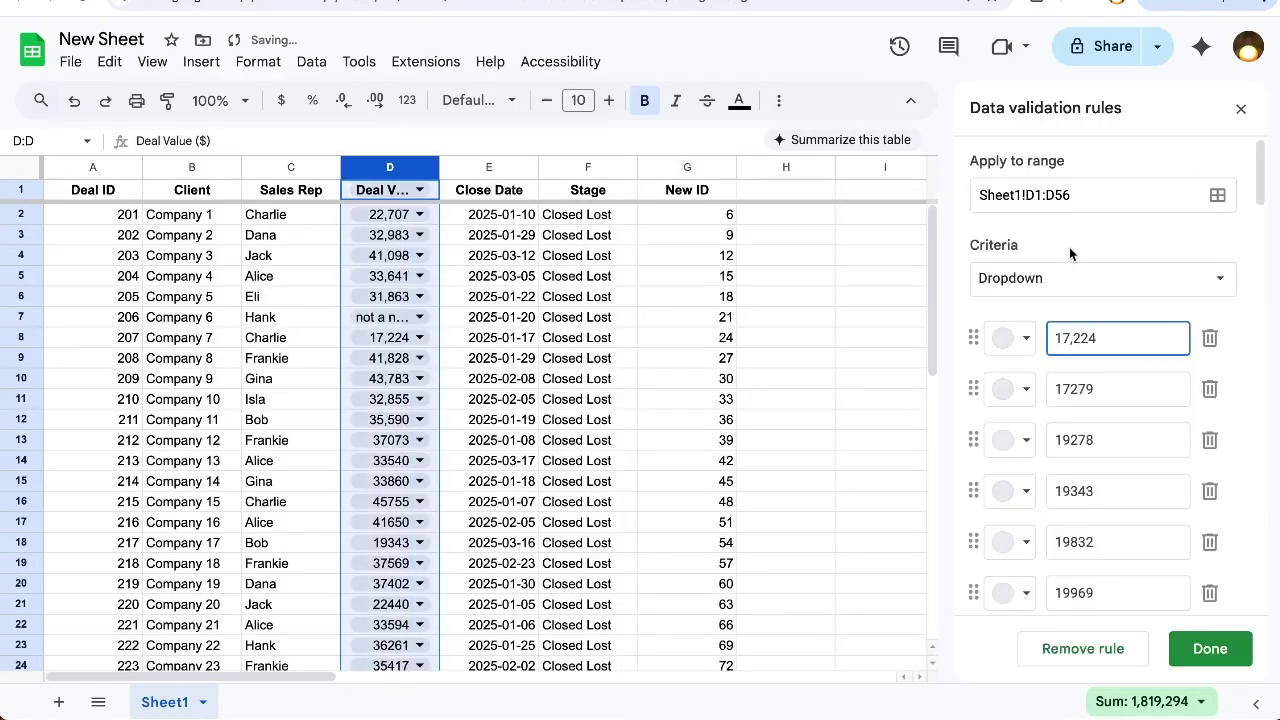
{"action": "left_click", "coordinate": [1069, 280]}
{"action": "scroll", "coordinate": [1020, 374], "scroll_direction": "down", "scroll_amount": 5}
{"action": "left_click", "coordinate": [1059, 340]}
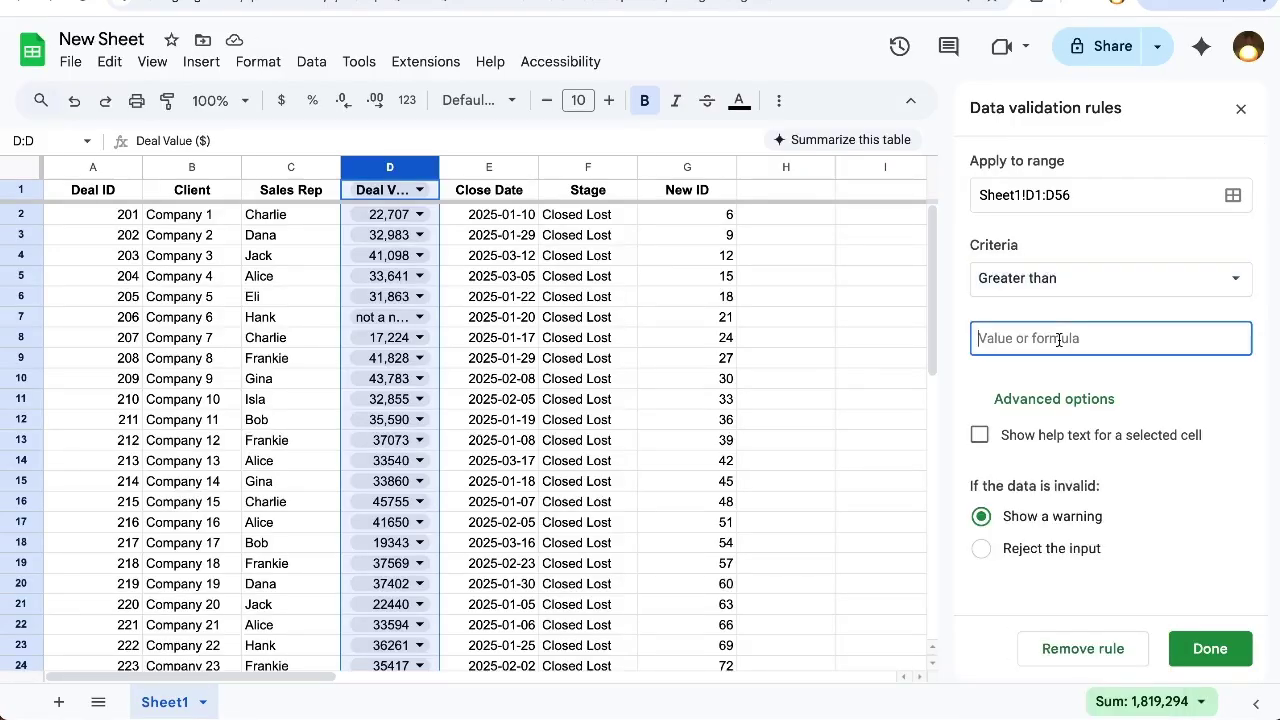
{"action": "type", "text": "0"}
Clear the invalid text from the Deal Value cell D7.
{"action": "mouse_move", "coordinate": [423, 324]}
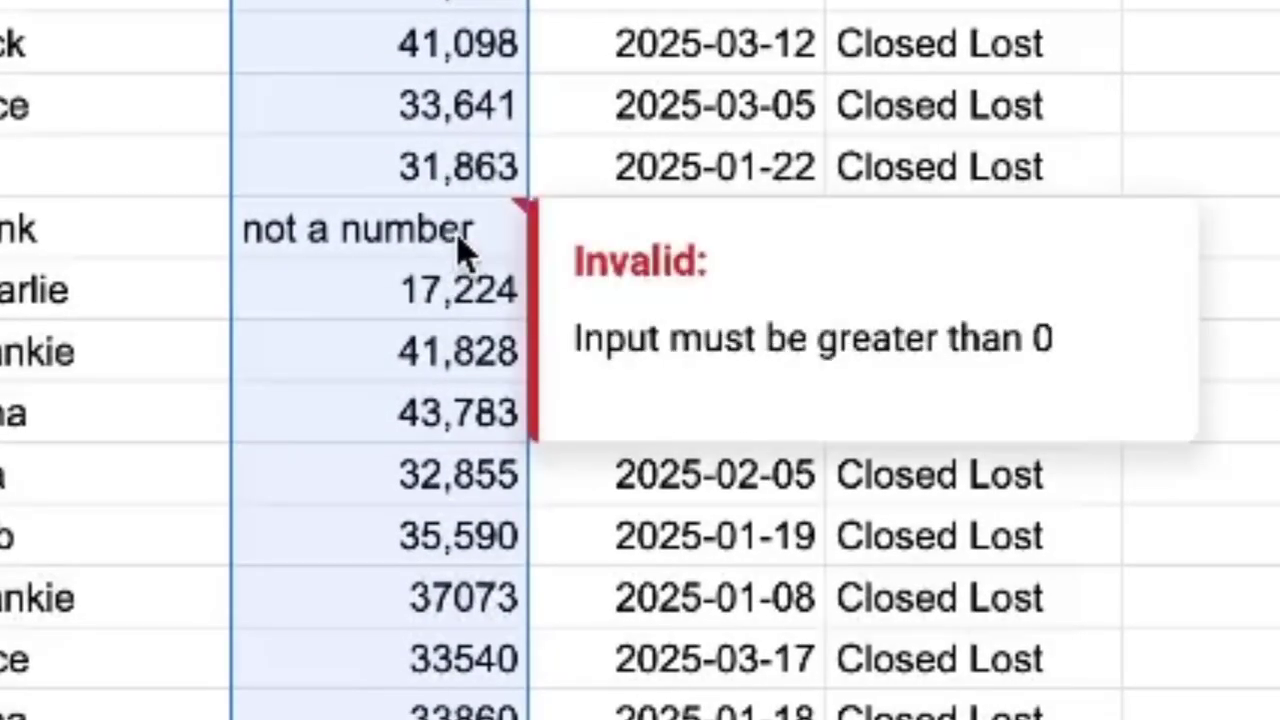
{"action": "left_click", "coordinate": [478, 246]}
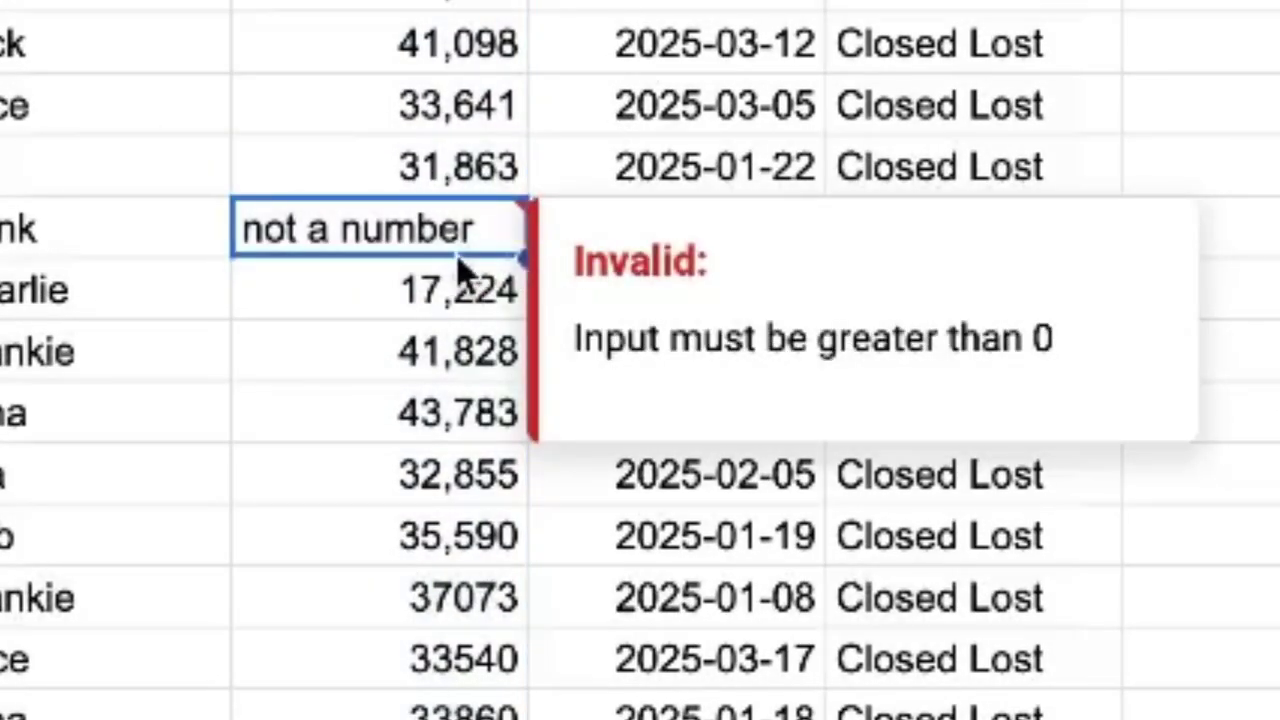
{"action": "key", "text": "BackSpace"}
{"action": "key", "text": "Return"}
Change the greater-than-0 validation rule's range to D2:D56 to exclude the Deal Value header.
{"action": "left_click", "coordinate": [417, 195]}
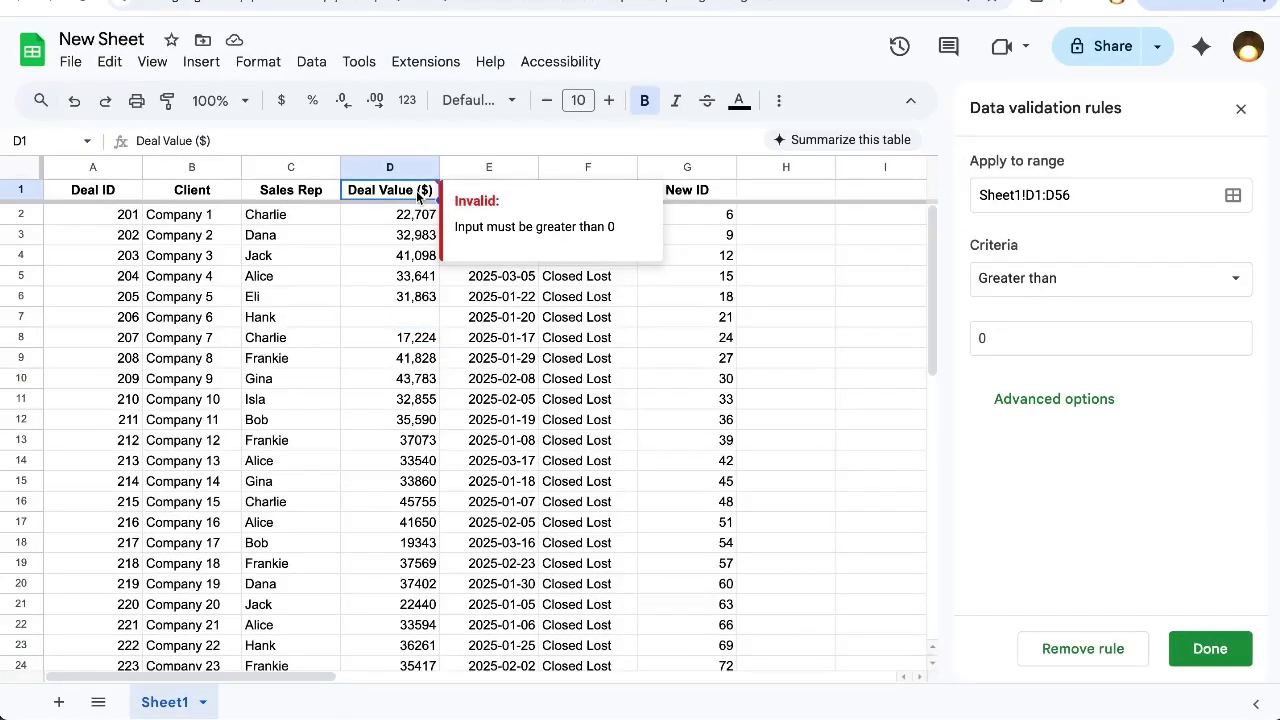
{"action": "left_click", "coordinate": [404, 170]}
{"action": "left_click", "coordinate": [1095, 197]}
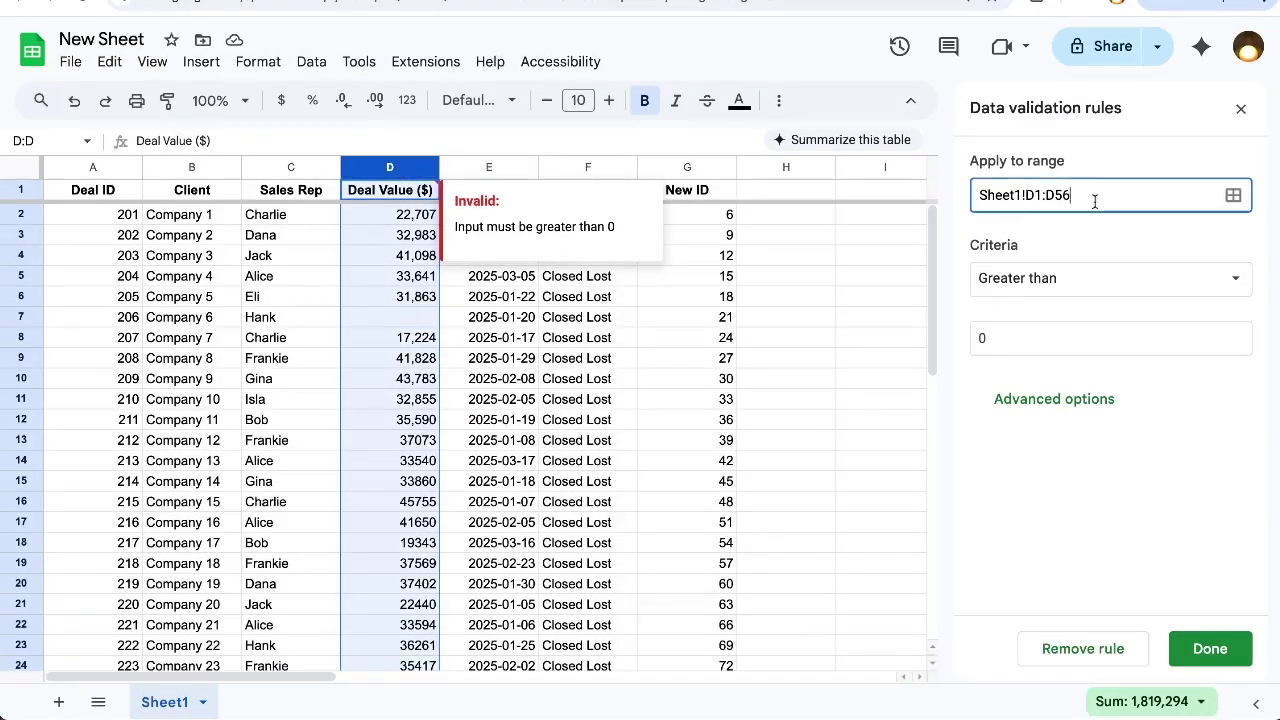
{"action": "left_click", "coordinate": [625, 278]}
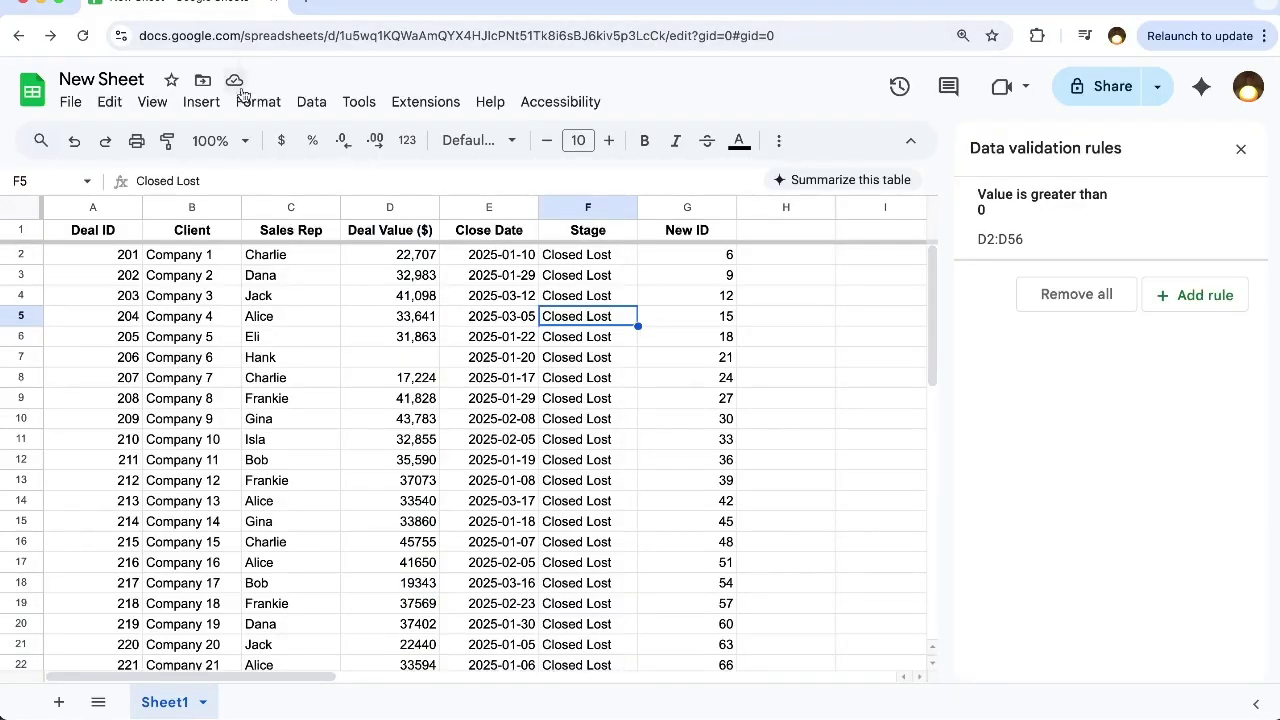
{"action": "left_click", "coordinate": [310, 318]}
{"action": "left_click", "coordinate": [420, 340]}
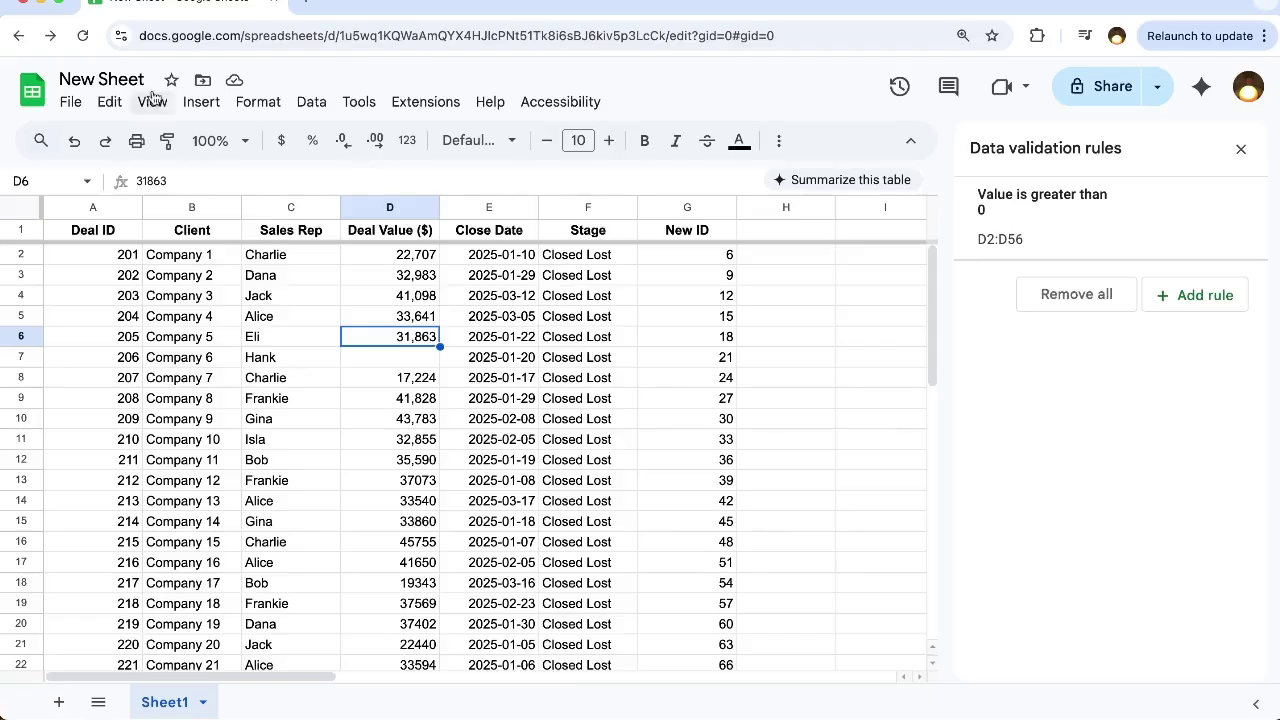
Replace edit?gid=0#gid=0 at the end of the sheet's URL with copy, open the copy page, and return to the sheet.
{"action": "left_click", "coordinate": [540, 37]}
{"action": "key", "text": "Left"}
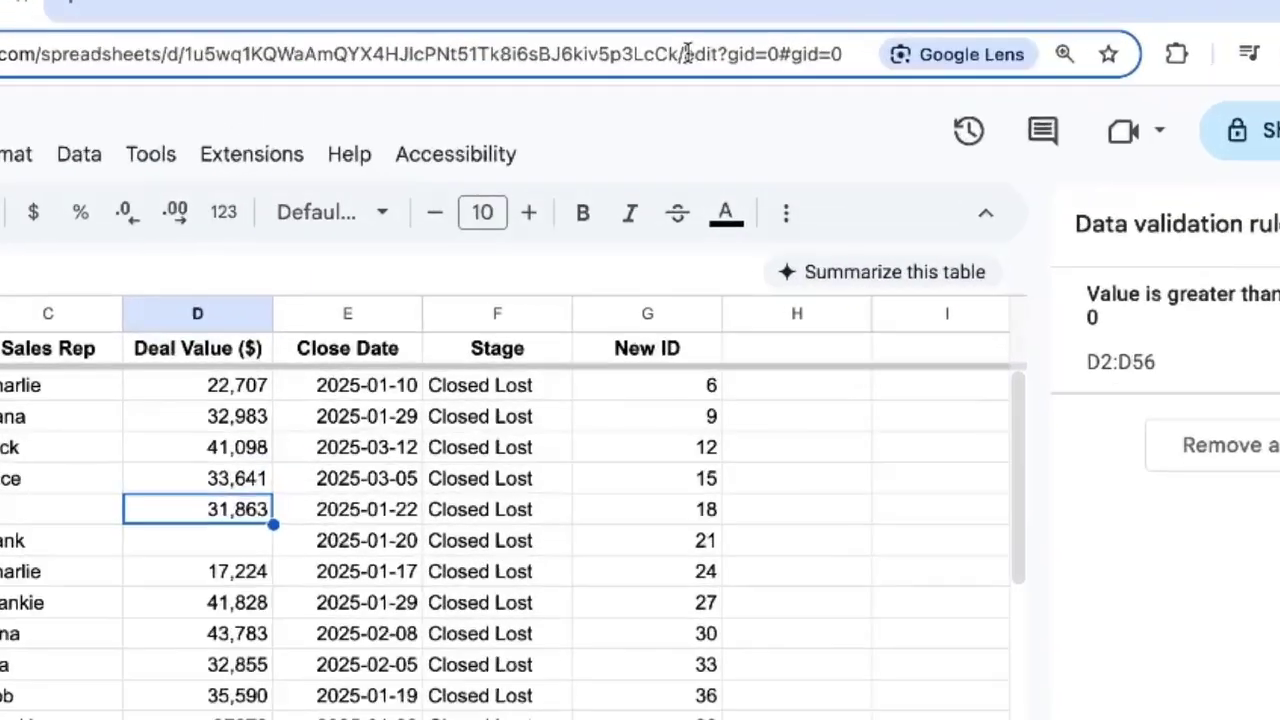
{"action": "left_click_drag", "start_coordinate": [710, 35], "coordinate": [885, 39]}
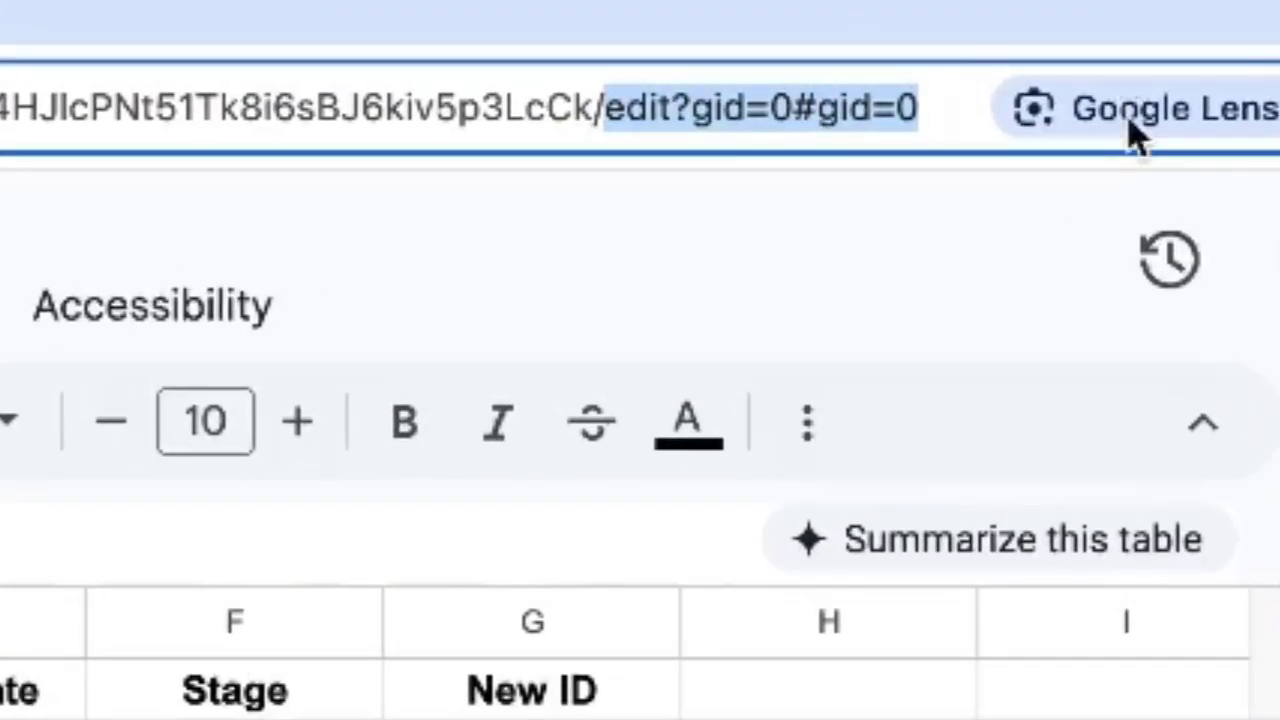
{"action": "type", "text": "copy"}
{"action": "key", "text": "super+a"}
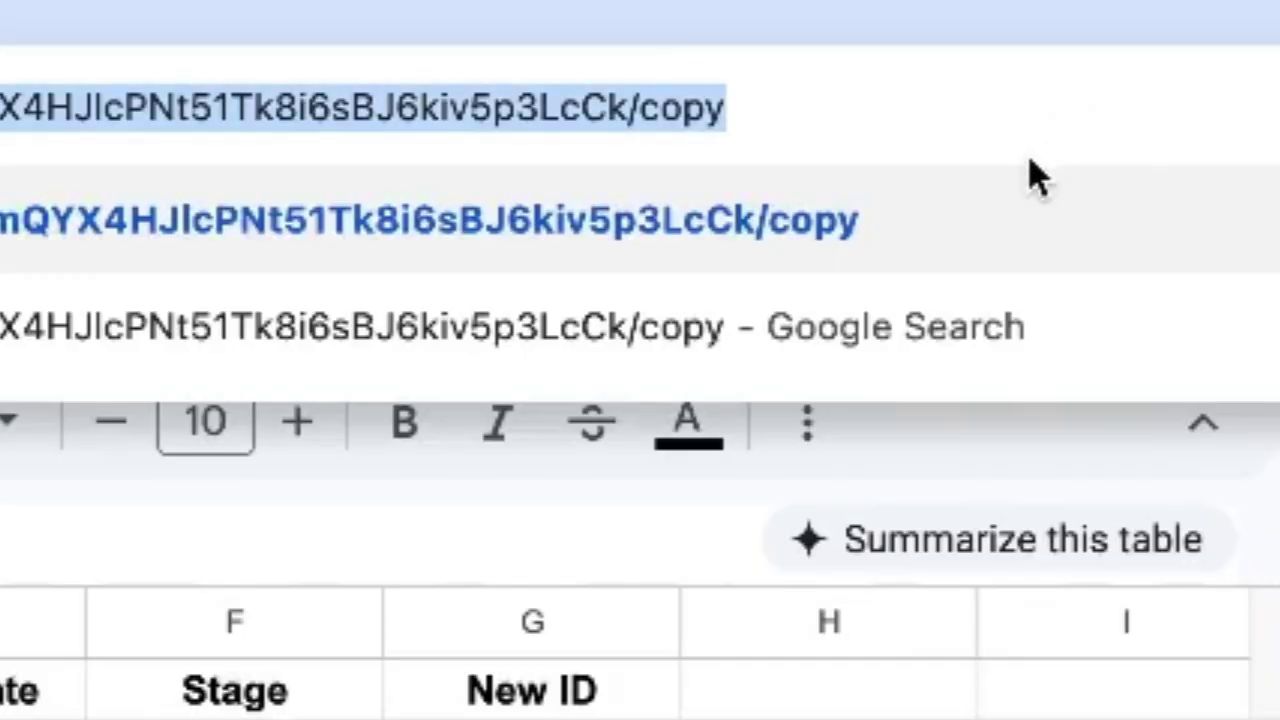
{"action": "key", "text": "Return"}
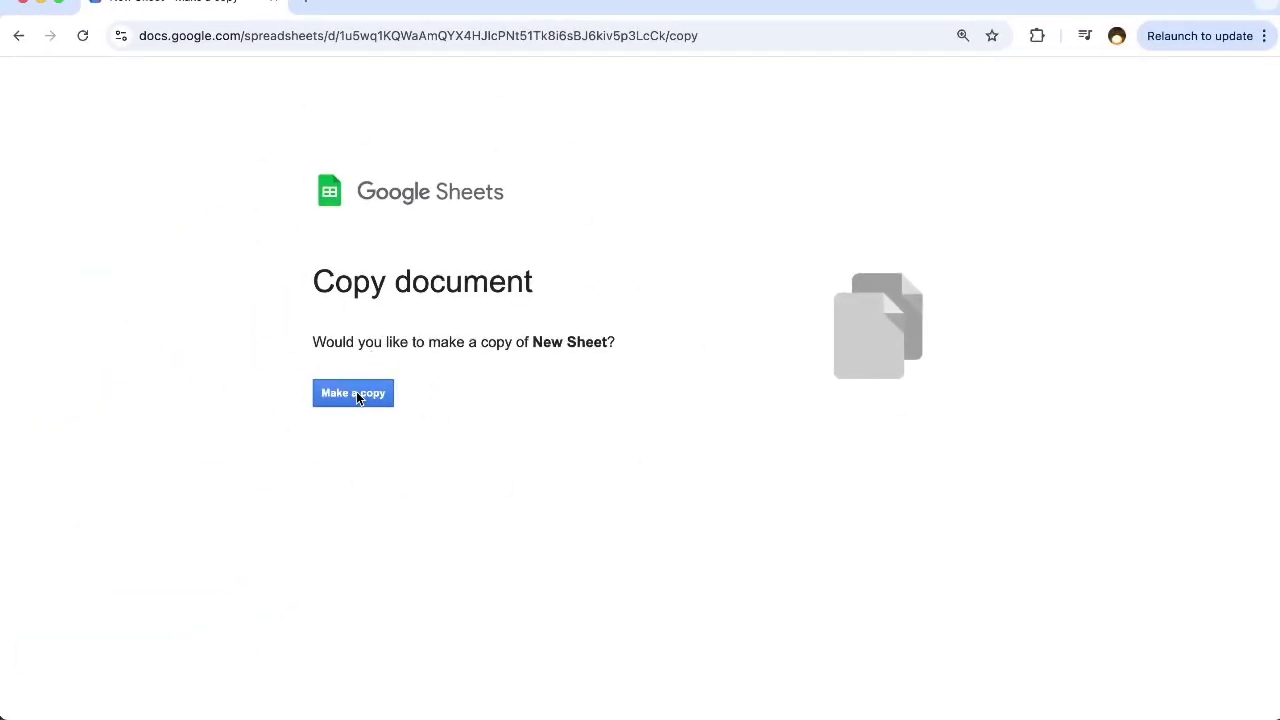
{"action": "left_click", "coordinate": [18, 36]}
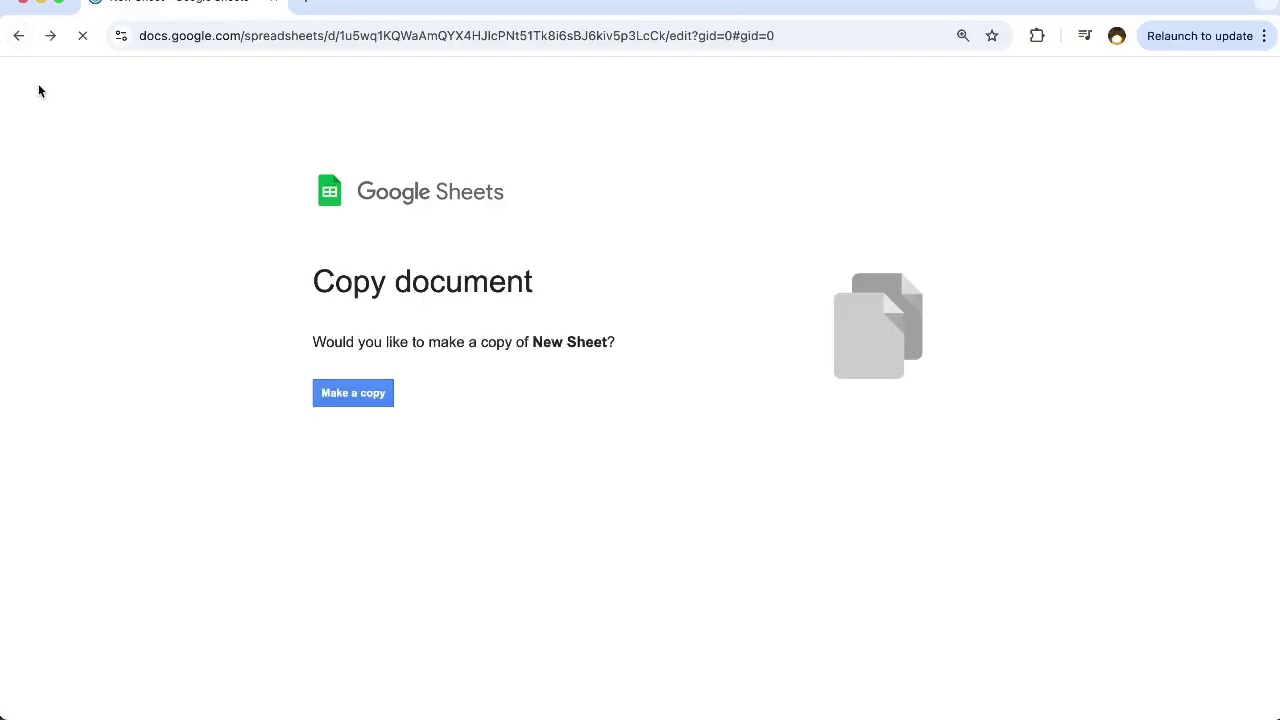
{"action": "left_click", "coordinate": [70, 101]}
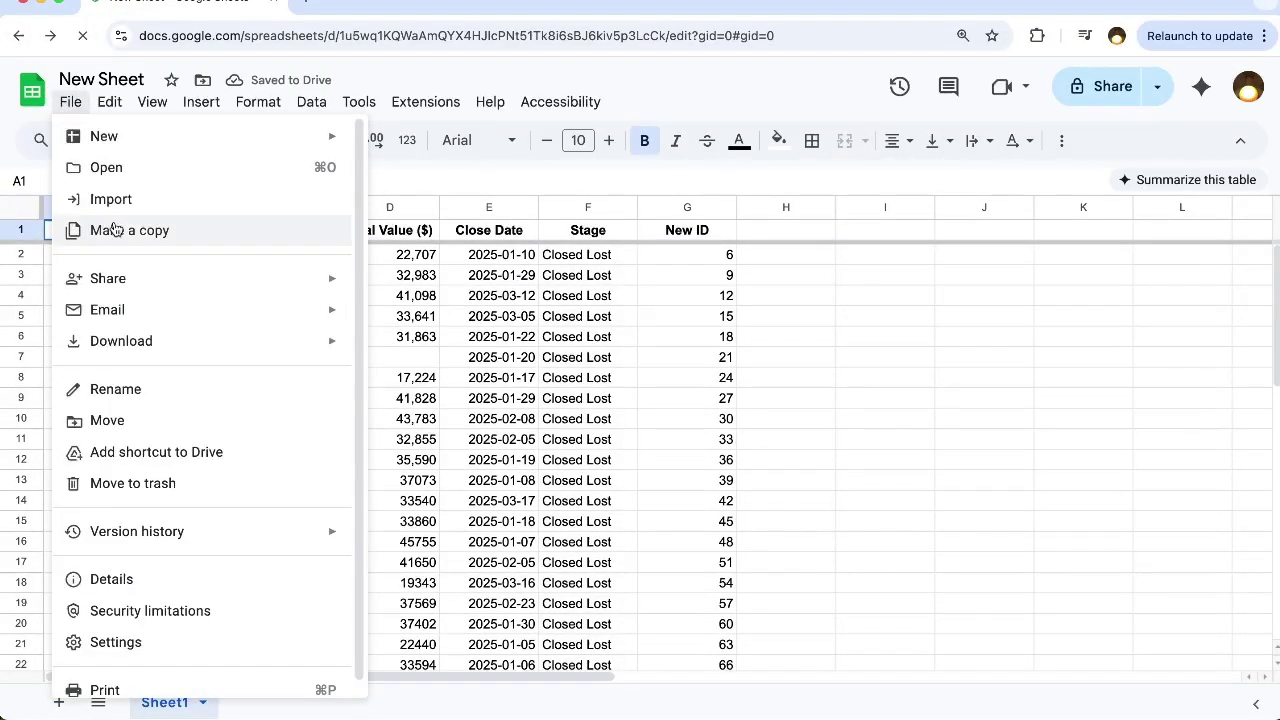
Open the sheet's URL ending in htmlview, look through the simplified view of all rows, and return to the editable sheet.
{"action": "key", "text": "super+l"}
{"action": "key", "text": "super+v"}
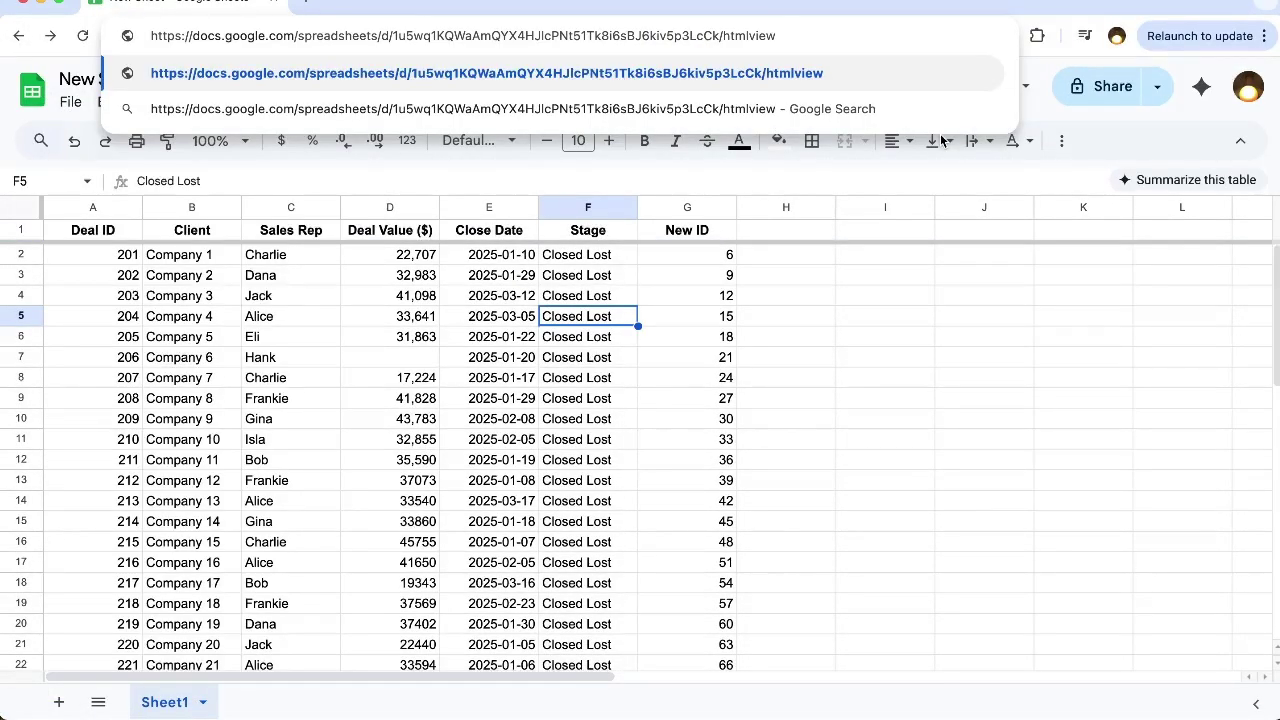
{"action": "key", "text": "Return"}
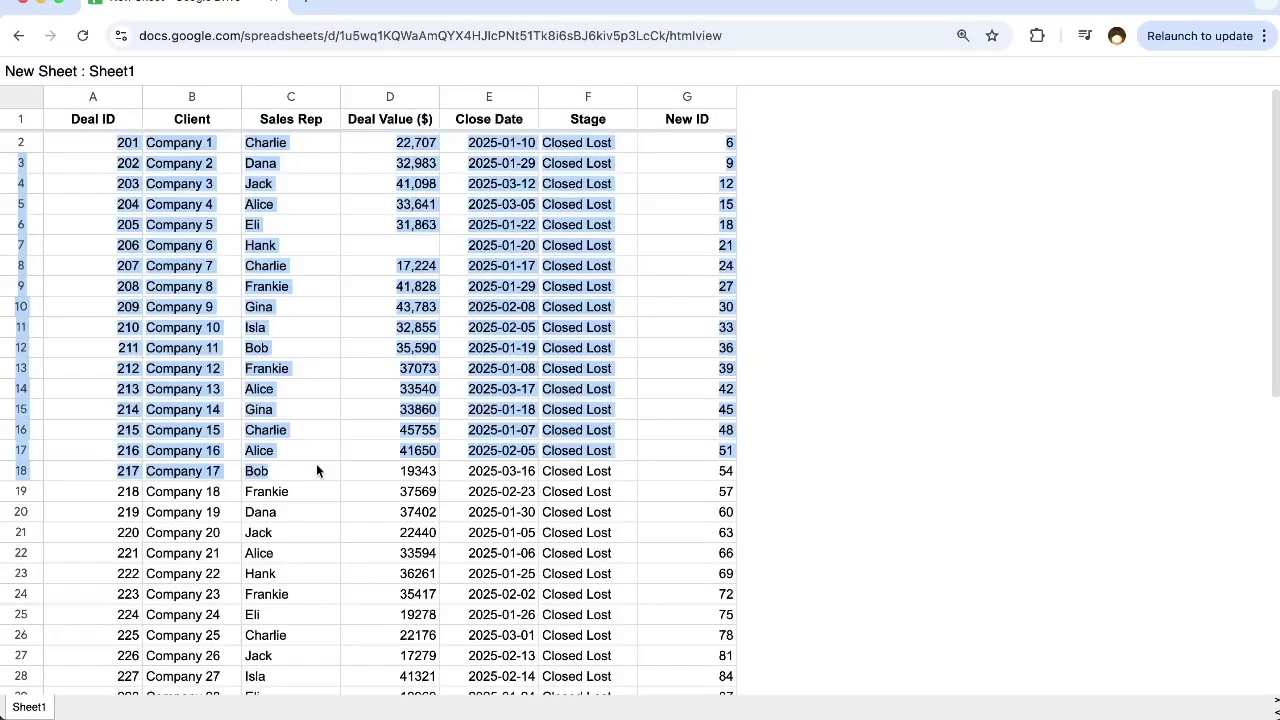
{"action": "scroll", "coordinate": [364, 430], "scroll_direction": "down", "scroll_amount": 10}
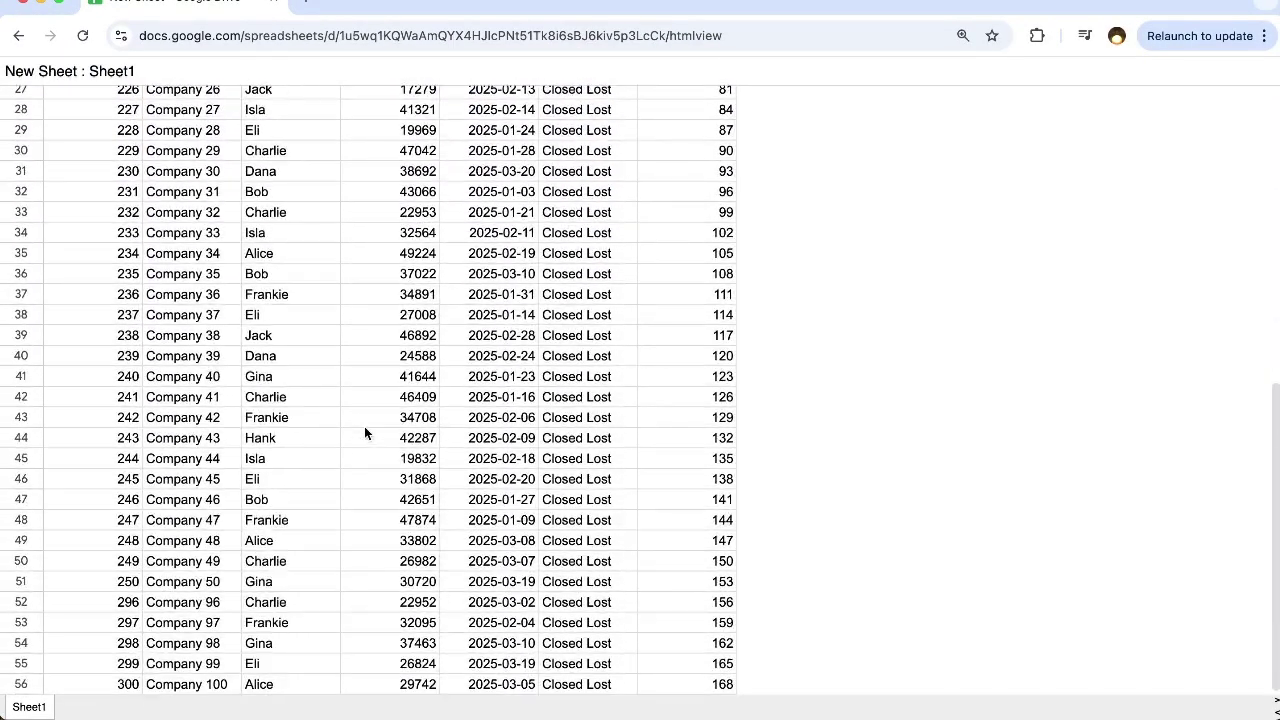
{"action": "scroll", "coordinate": [364, 410], "scroll_direction": "up", "scroll_amount": 10}
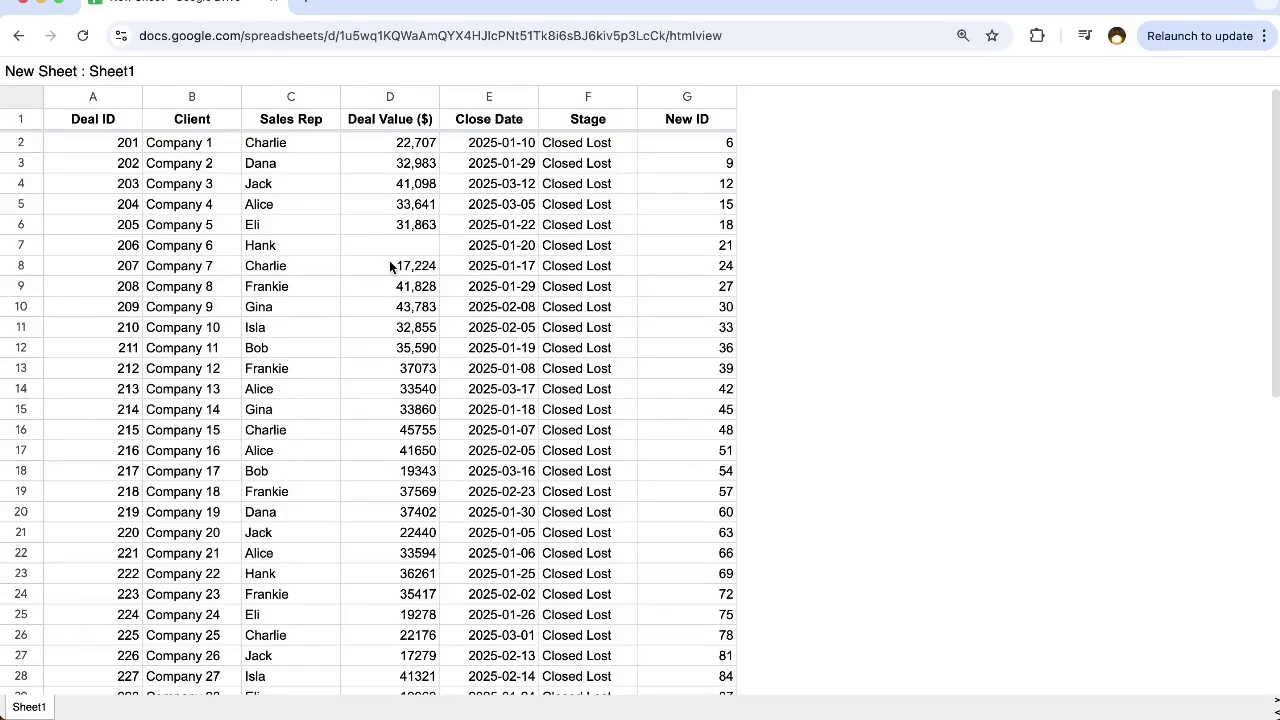
{"action": "key", "text": "super+bracketleft"}
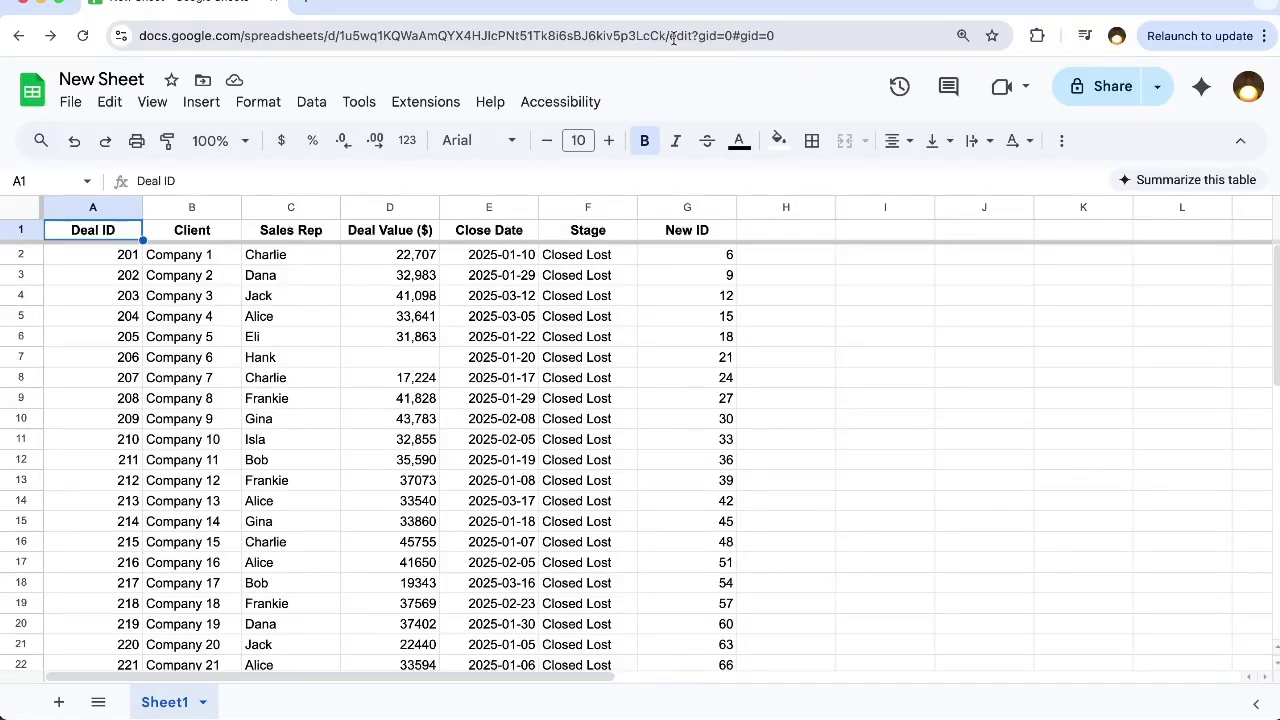
Replace edit?gid=0#gid=0 at the end of the sheet's URL with template/preview and open the template preview page.
{"action": "left_click_drag", "start_coordinate": [669, 37], "coordinate": [770, 59]}
{"action": "type", "text": "template/"}
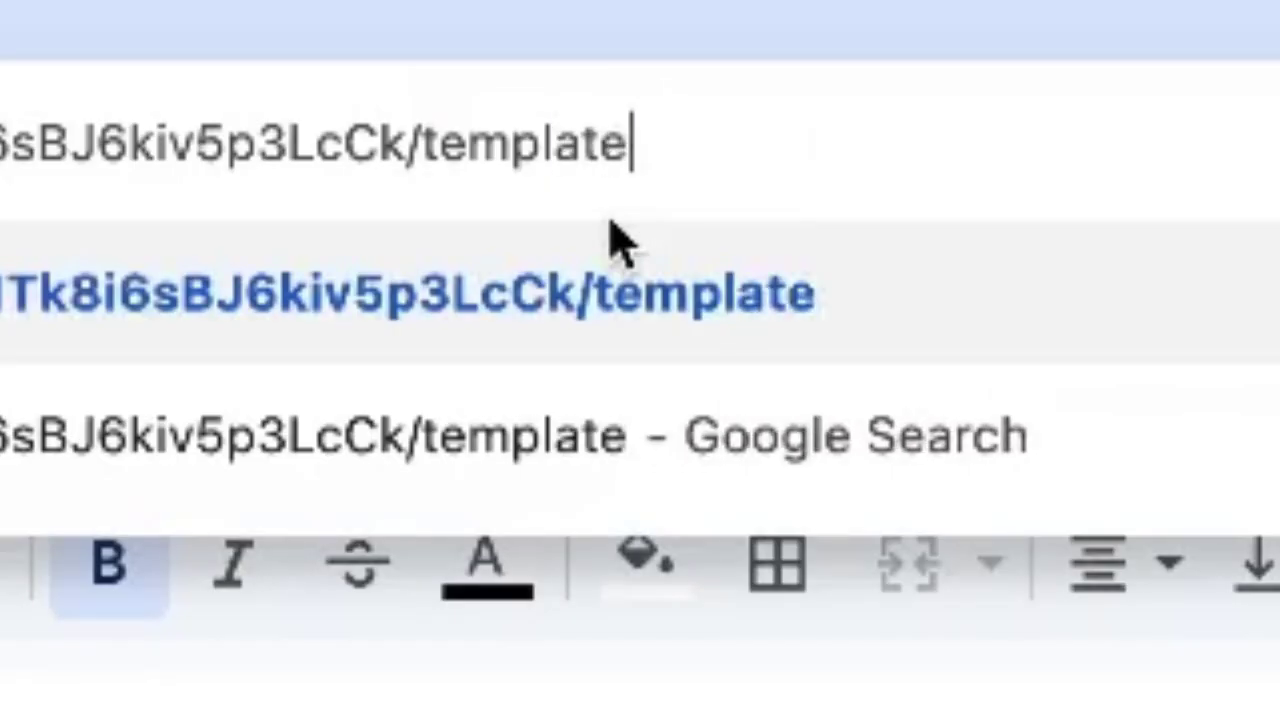
{"action": "type", "text": "preview"}
{"action": "key", "text": "Return"}
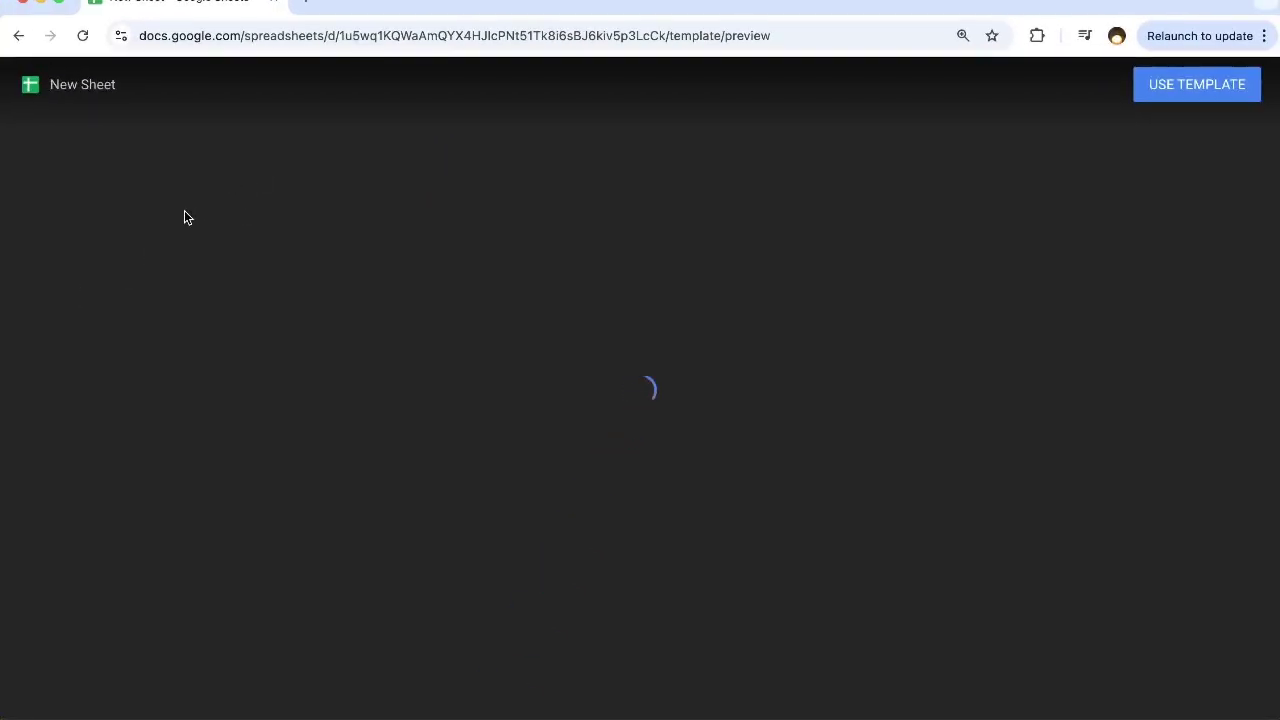